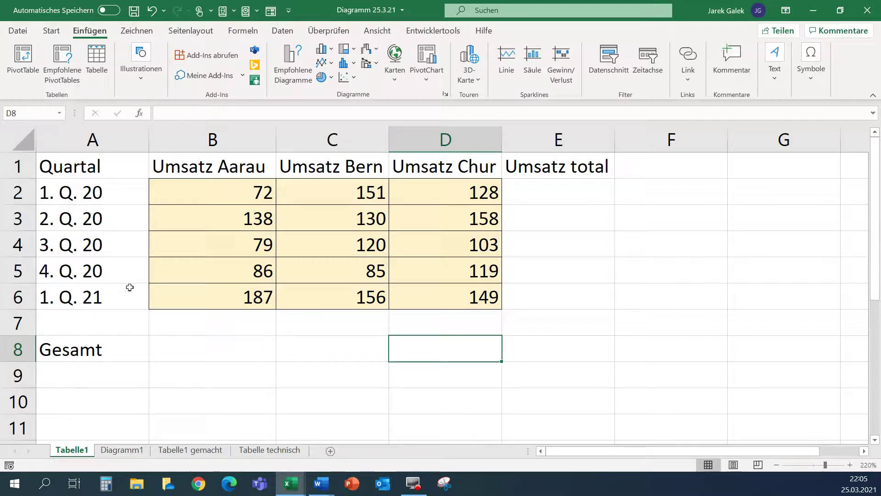
Clear the quarter labels in cells A3:A6.
drag(114, 219, 127, 308)
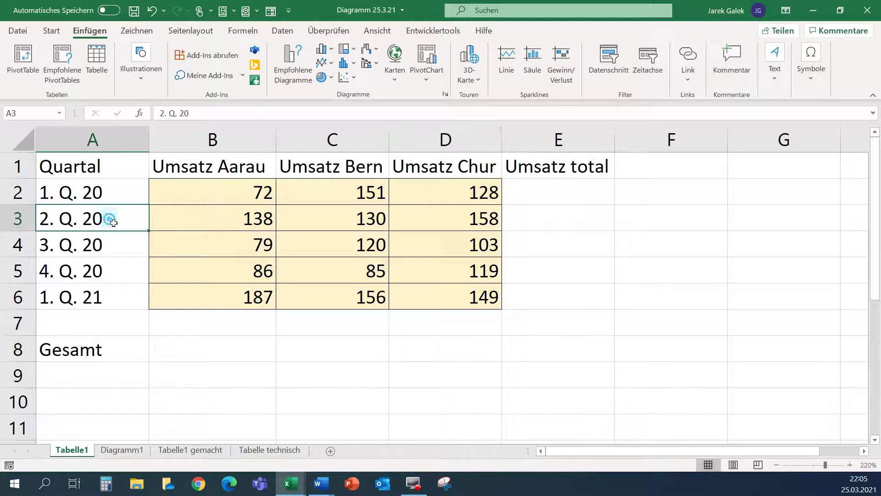
key(Delete)
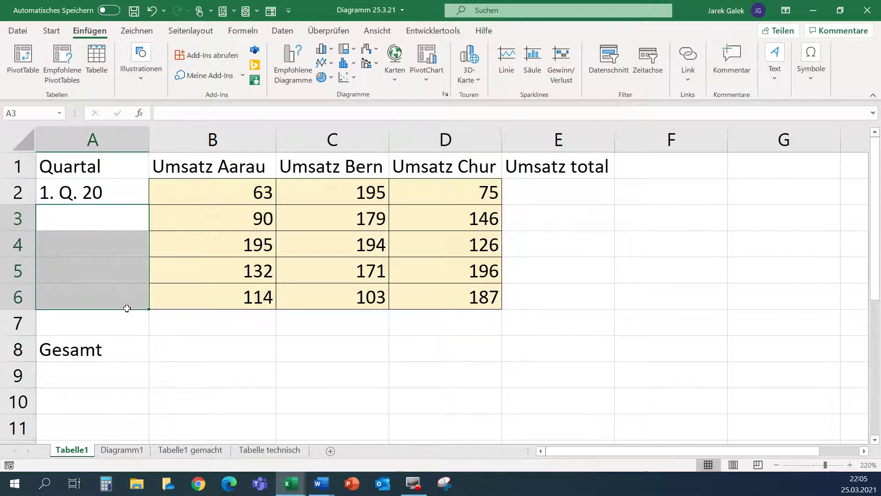
click(288, 352)
Copy the sales figures in B2:D6 and paste them back as fixed values (Werte einfügen).
drag(252, 197, 427, 315)
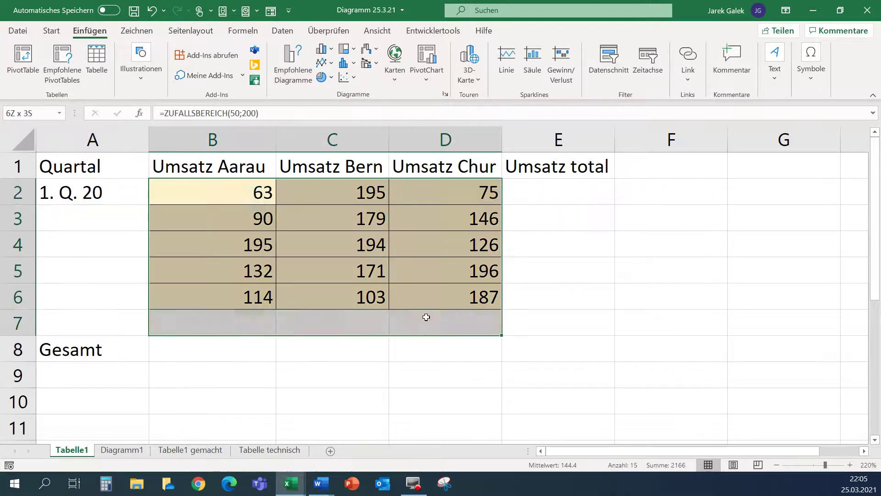
click(423, 314)
drag(216, 191, 438, 302)
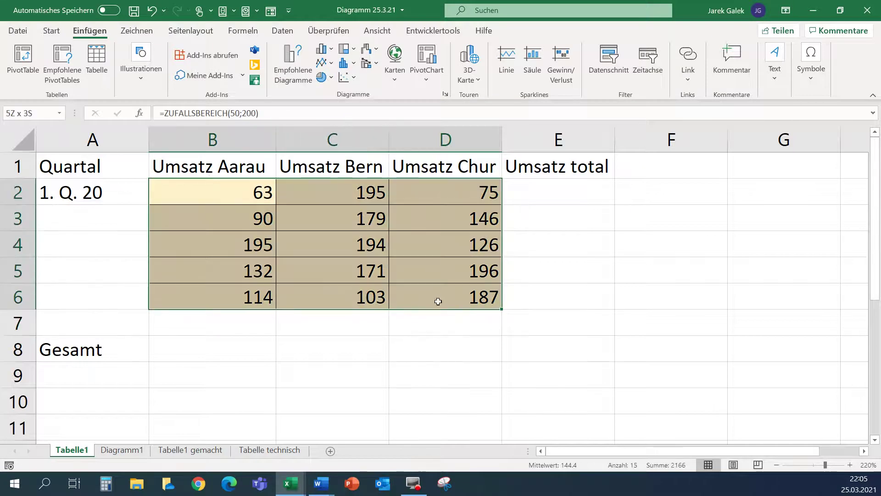
key(ctrl+c)
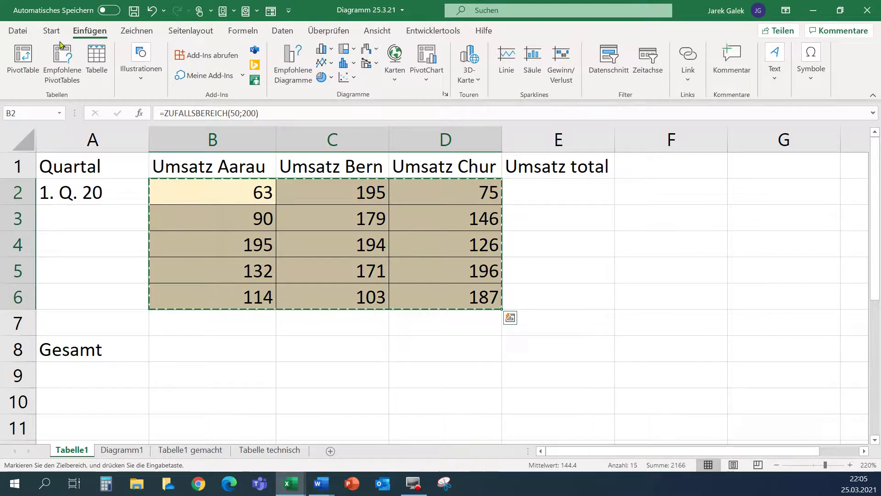
click(50, 30)
click(21, 79)
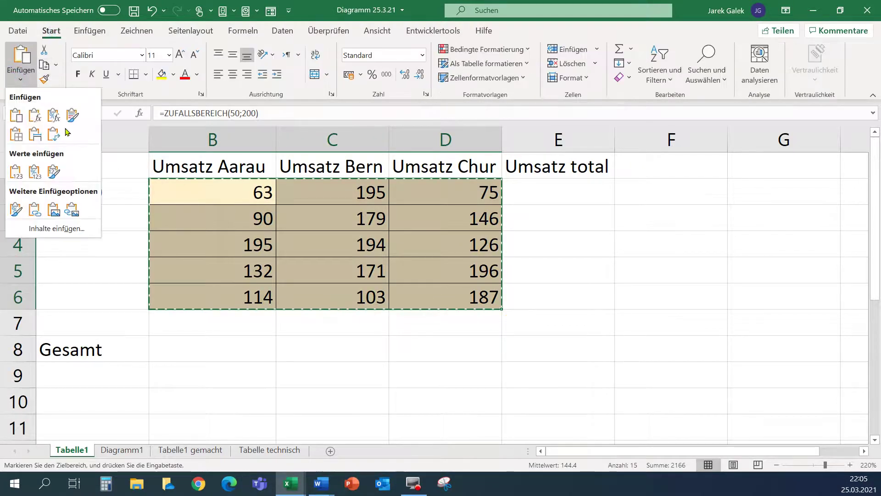
click(15, 171)
click(333, 271)
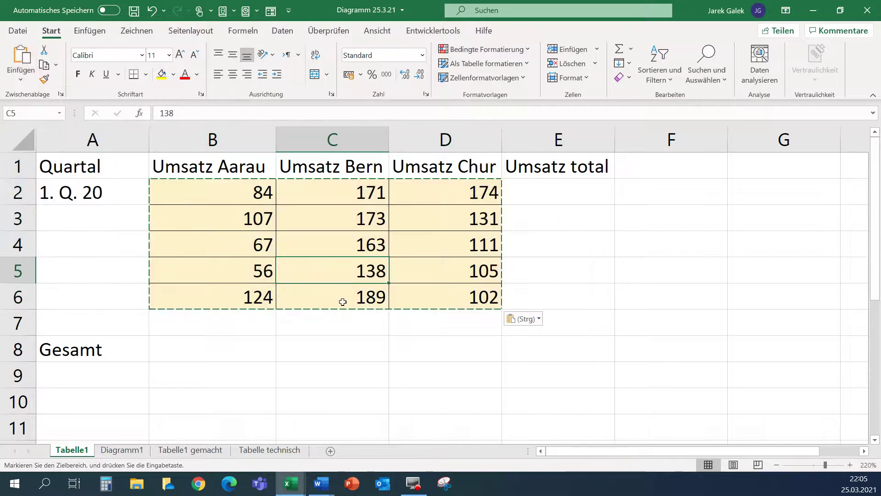
key(Escape)
click(354, 373)
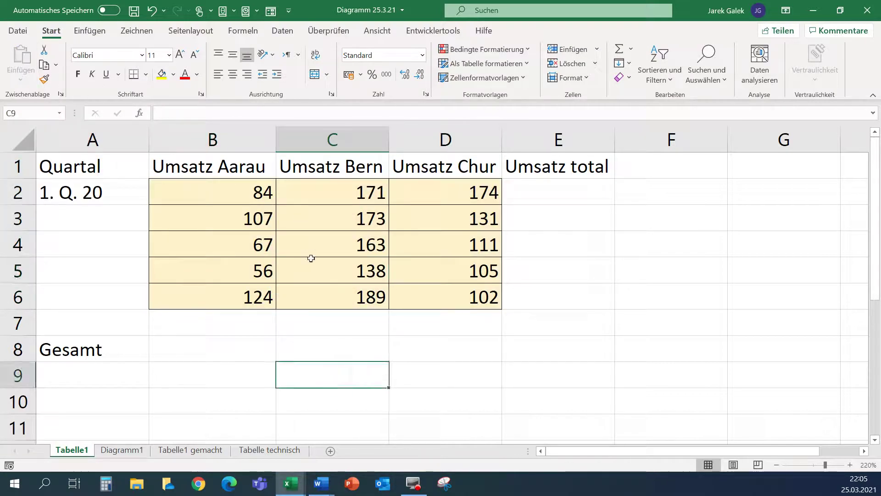
click(340, 355)
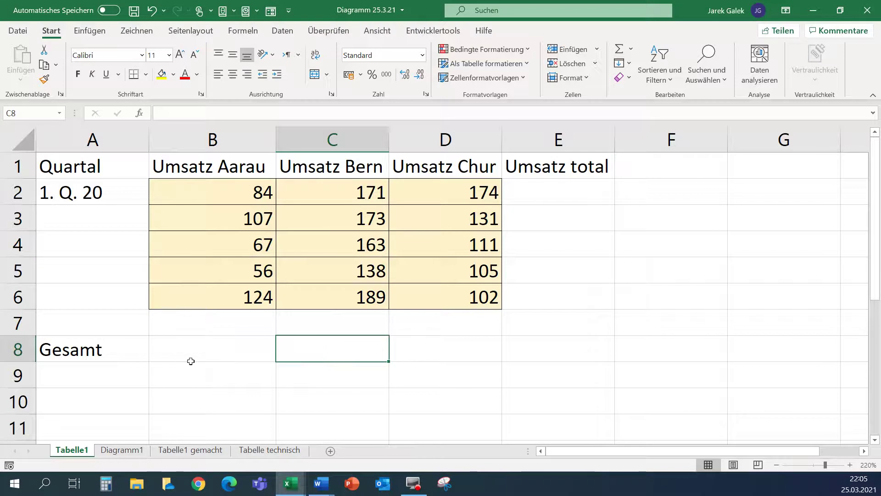
Fill the quarter series from 1. Q. 20 in A2 down through 1. Q. 21.
click(114, 202)
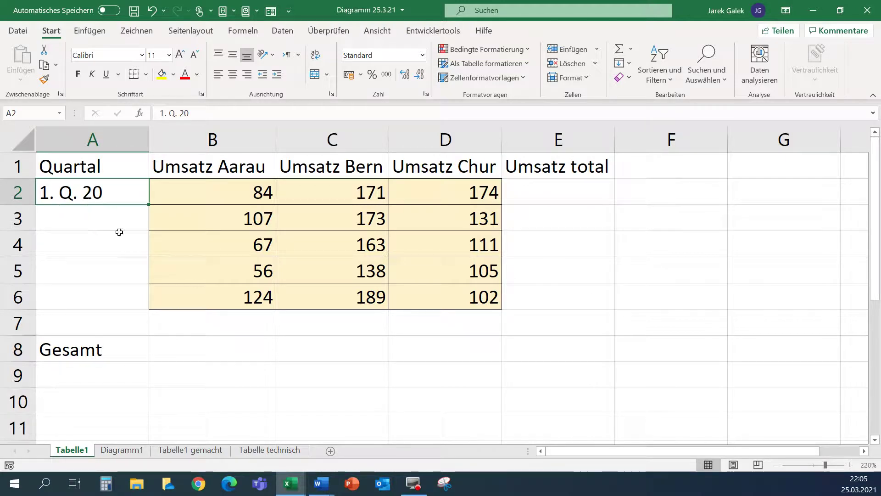
click(116, 216)
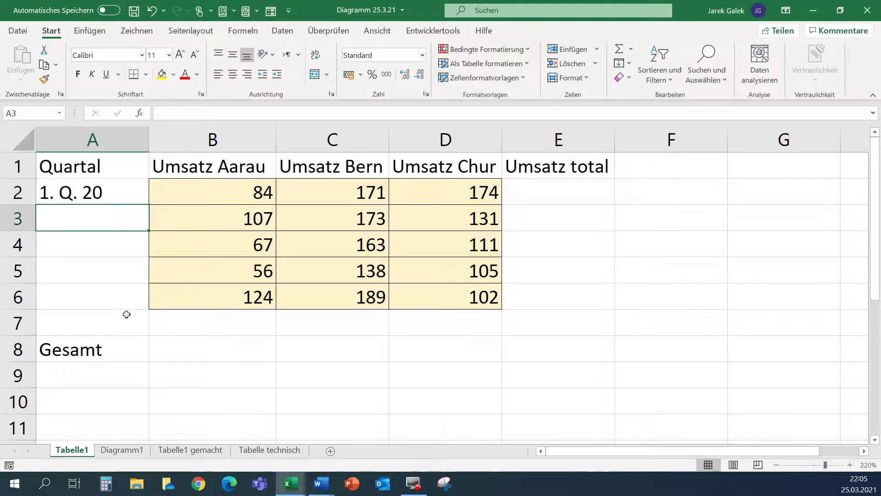
click(130, 194)
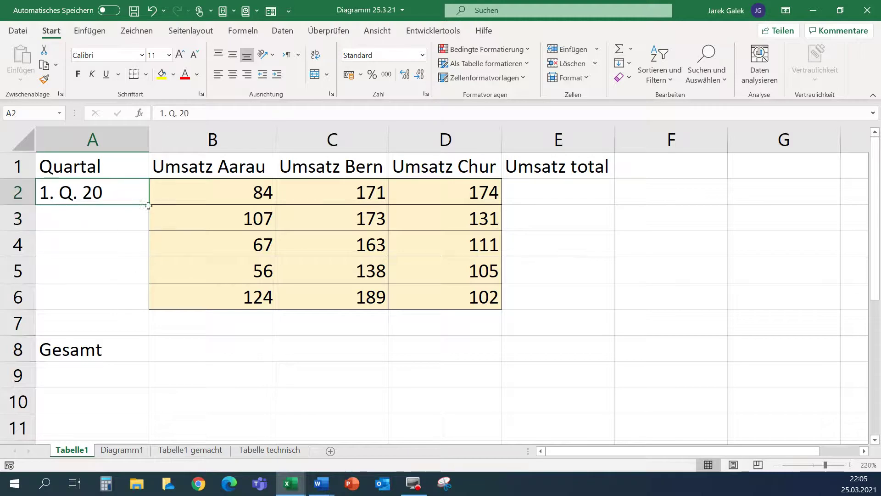
double_click(149, 205)
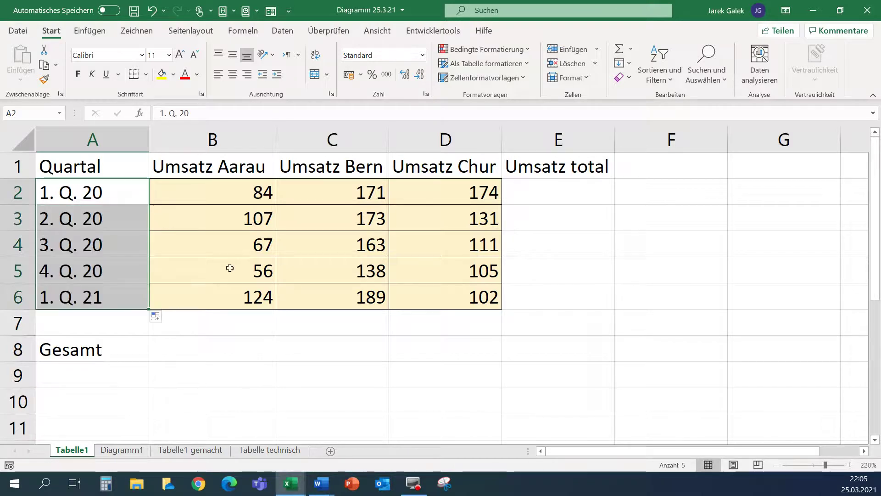
click(225, 370)
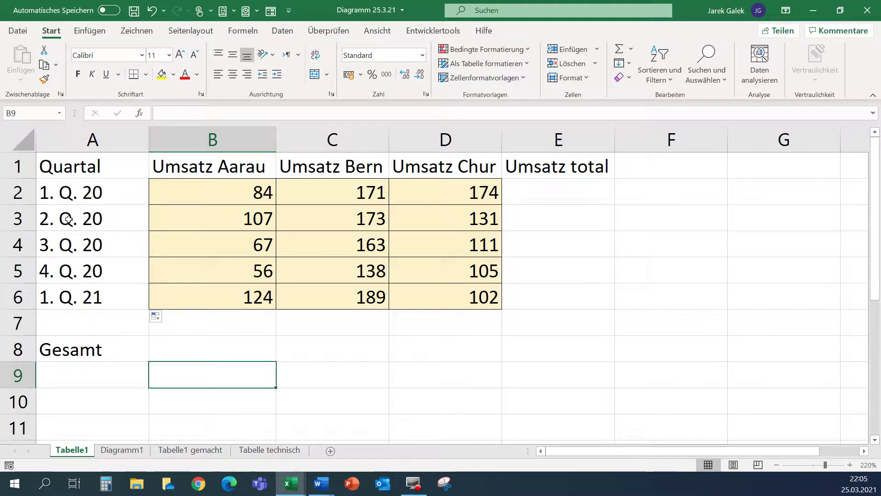
Try relabelling A2 as '1.Q. 20' and refilling, then undo both changes.
double_click(67, 202)
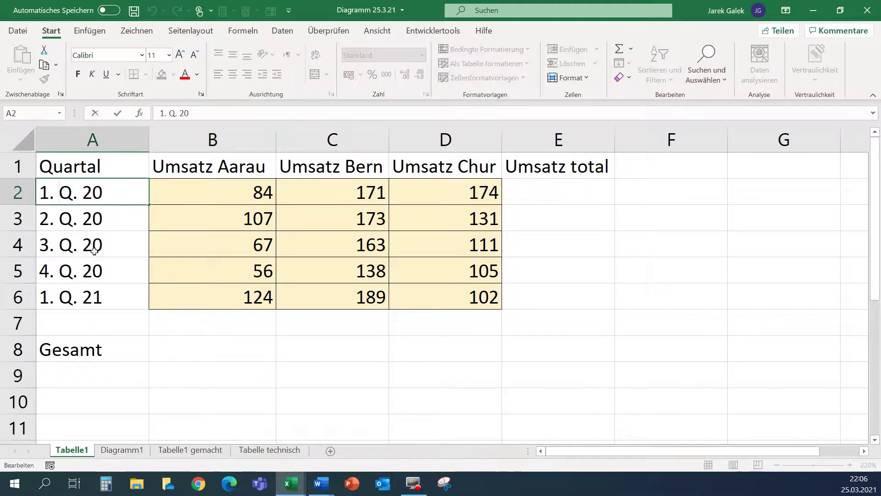
key(BackSpace)
double_click(87, 202)
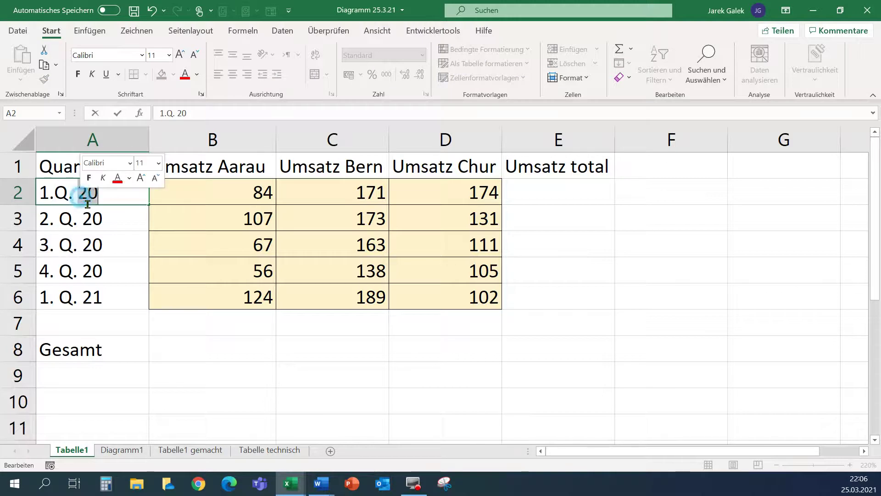
key(BackSpace)
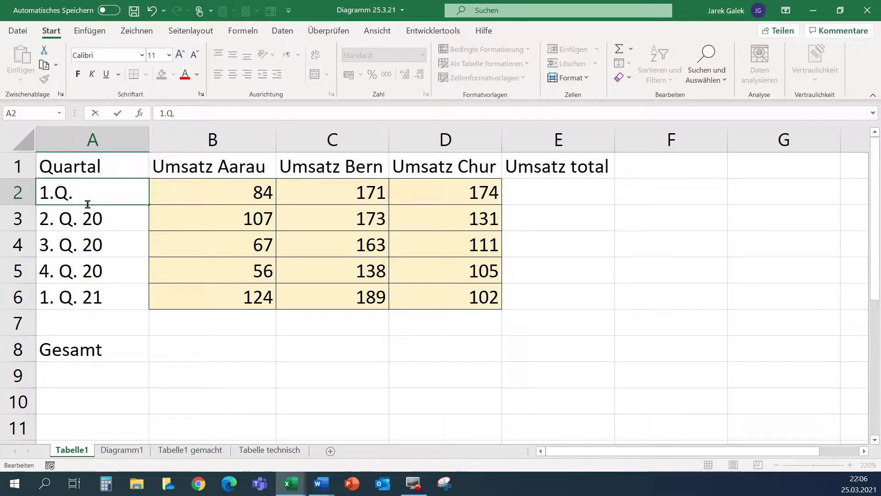
text(20)
key(Return)
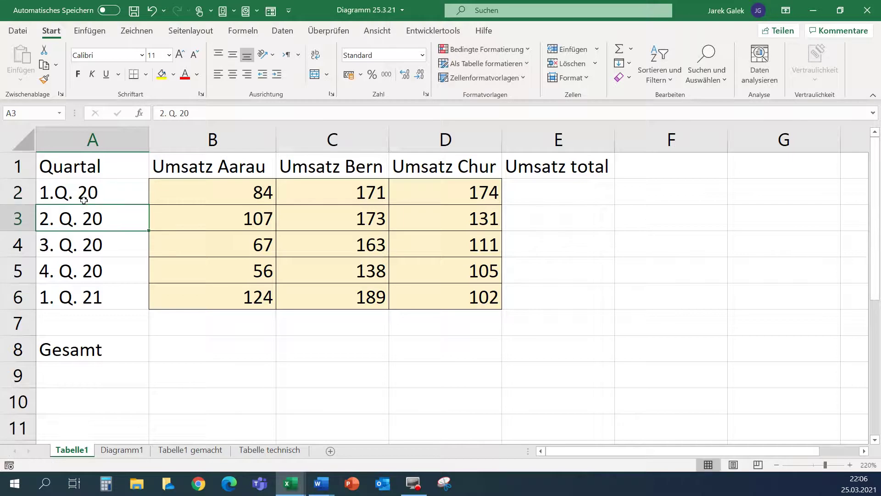
click(84, 201)
drag(148, 206, 151, 209)
double_click(149, 205)
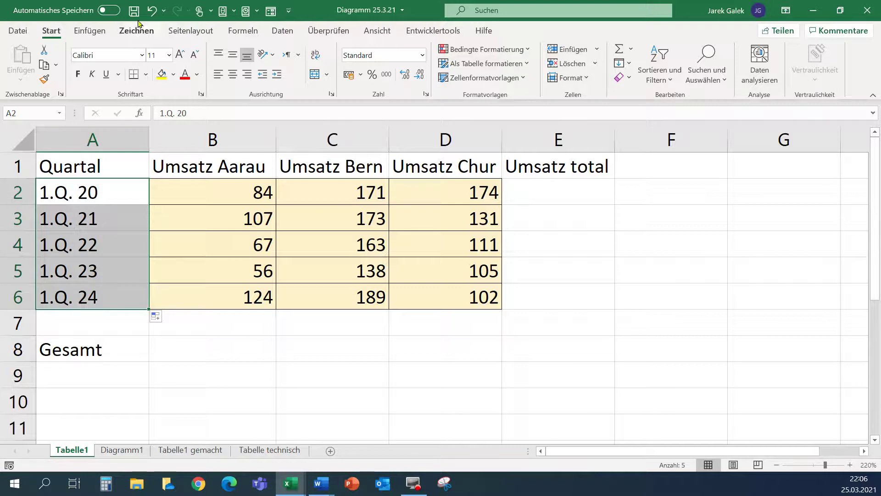
click(151, 13)
click(150, 14)
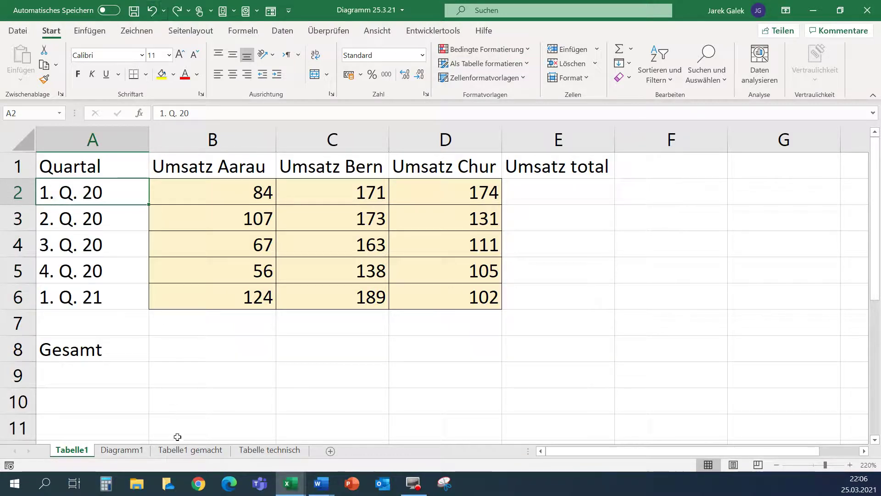
Add Gesamt row sums of rows 2-6 under each region, copied across to E8.
click(182, 358)
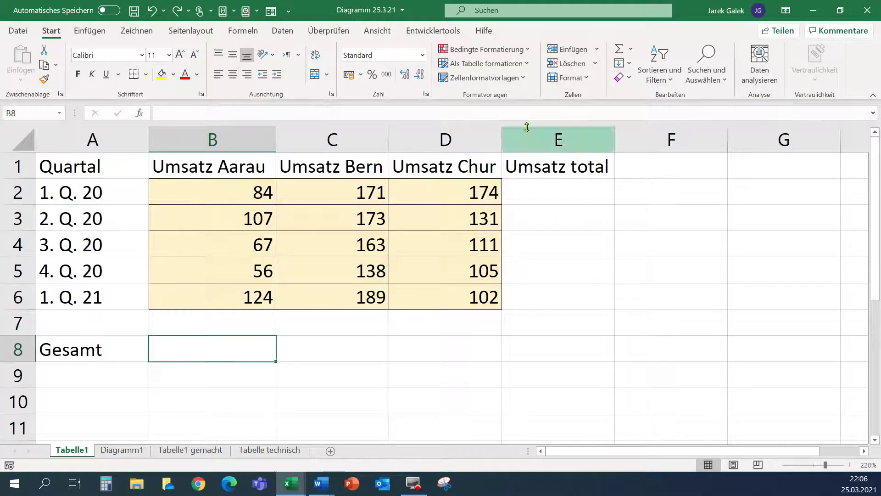
click(631, 48)
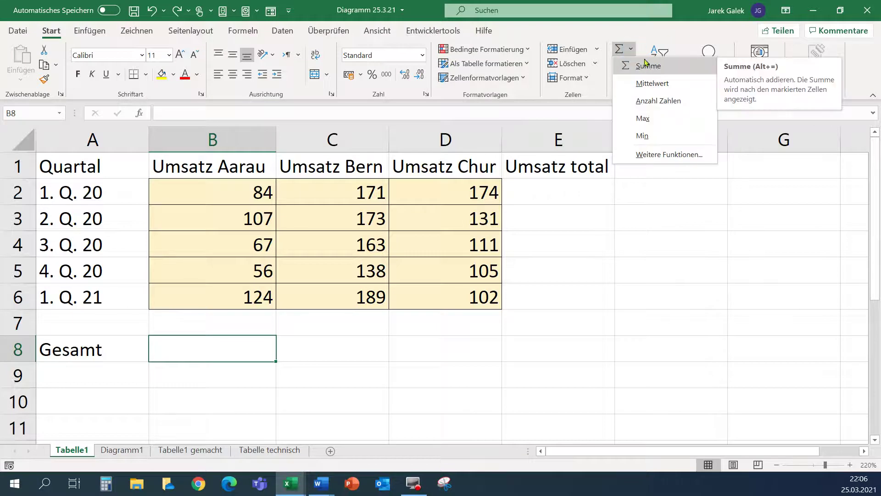
click(624, 66)
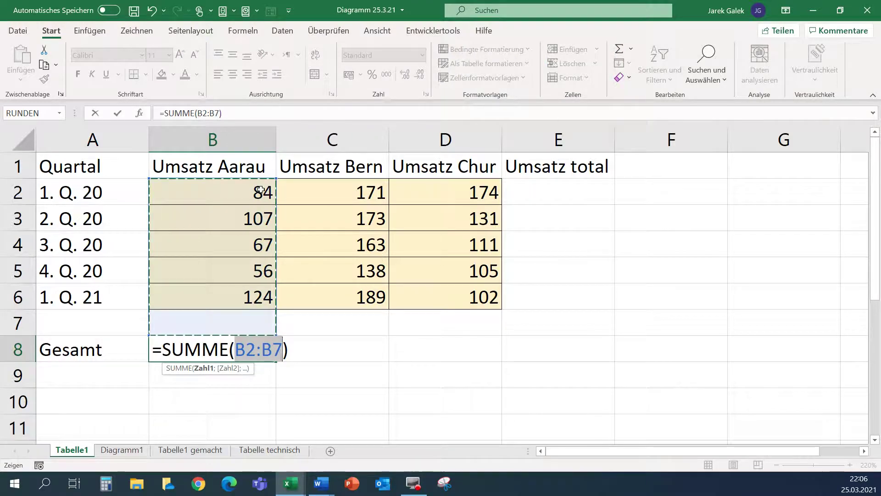
drag(261, 190, 248, 296)
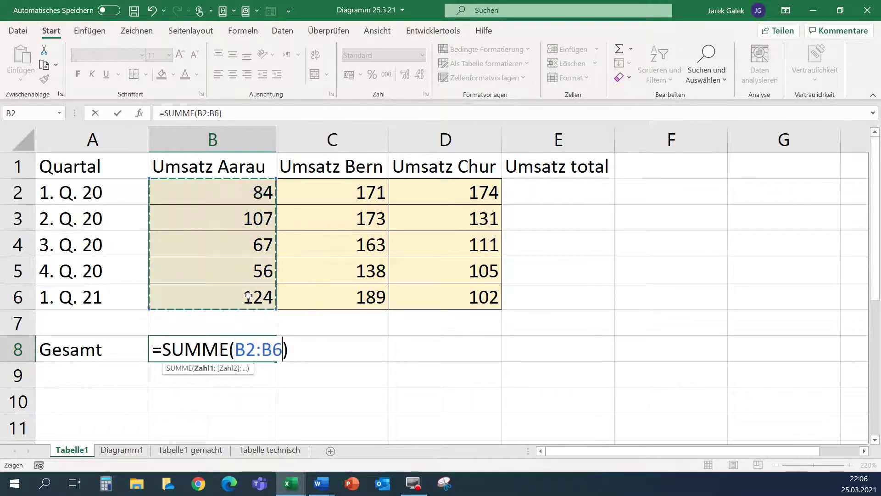
key(Return)
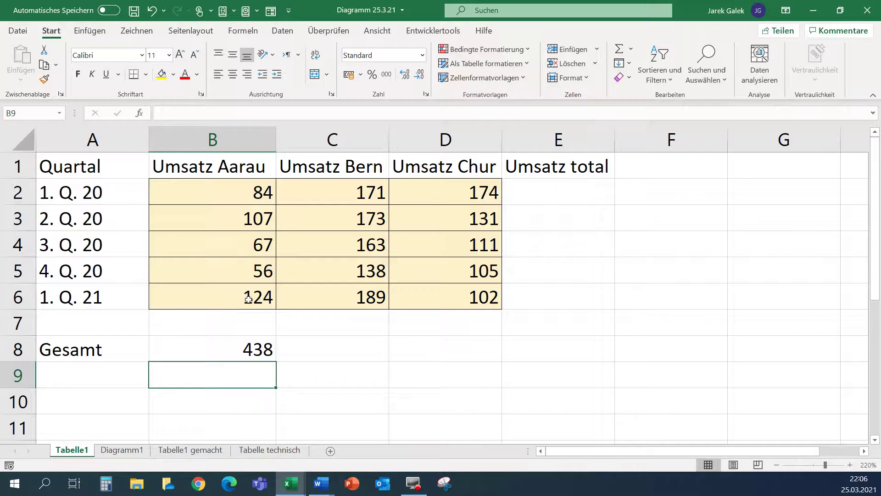
click(243, 347)
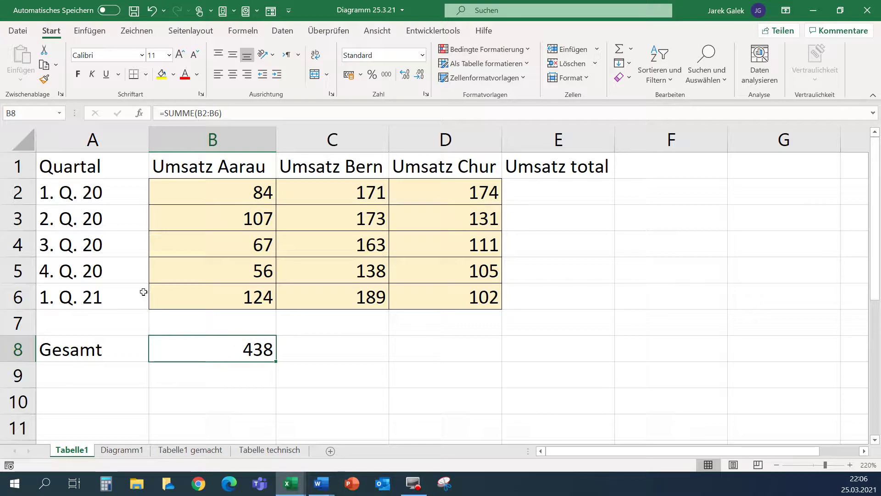
drag(282, 366, 593, 363)
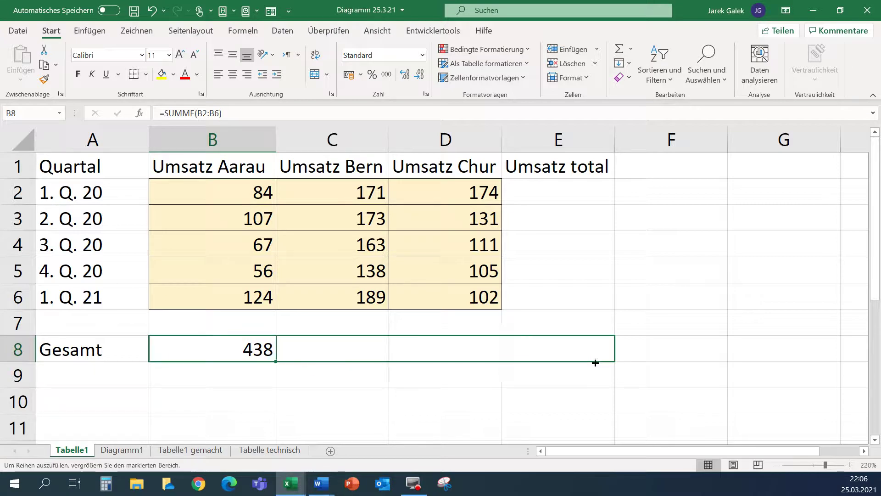
drag(607, 362, 608, 363)
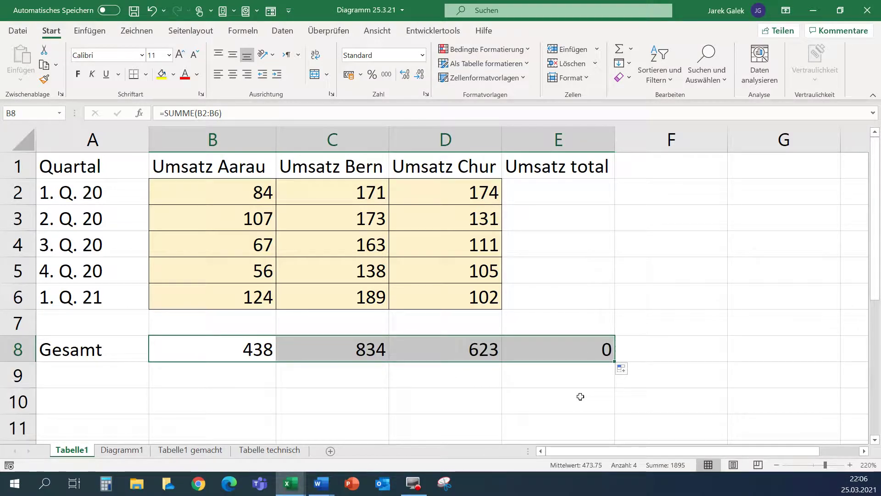
Sum each quarter's three regions in E2 and fill the formula down to E6.
click(549, 195)
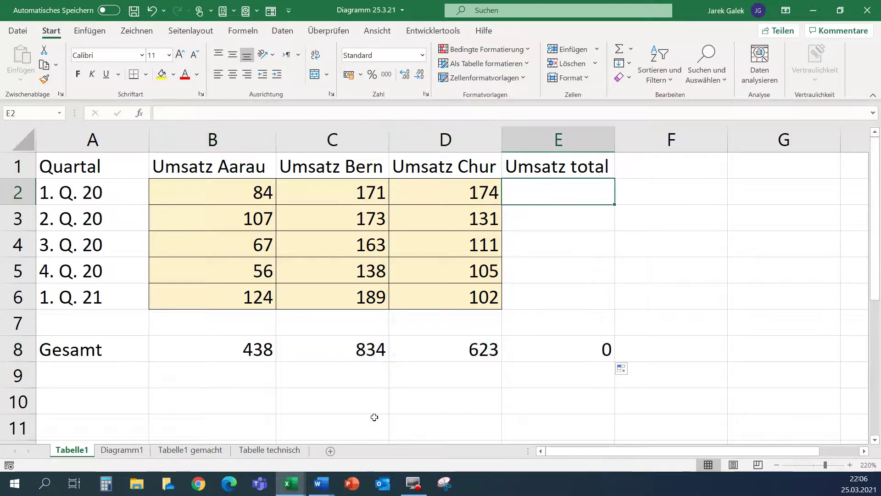
click(621, 54)
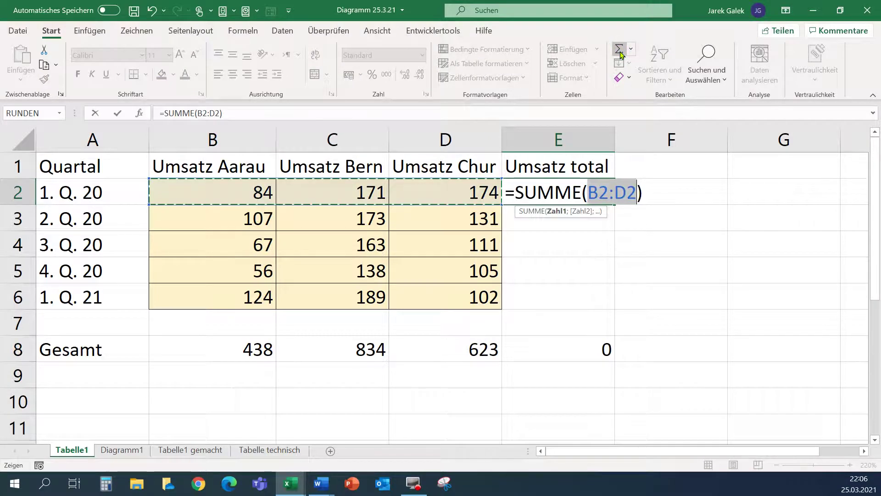
key(Return)
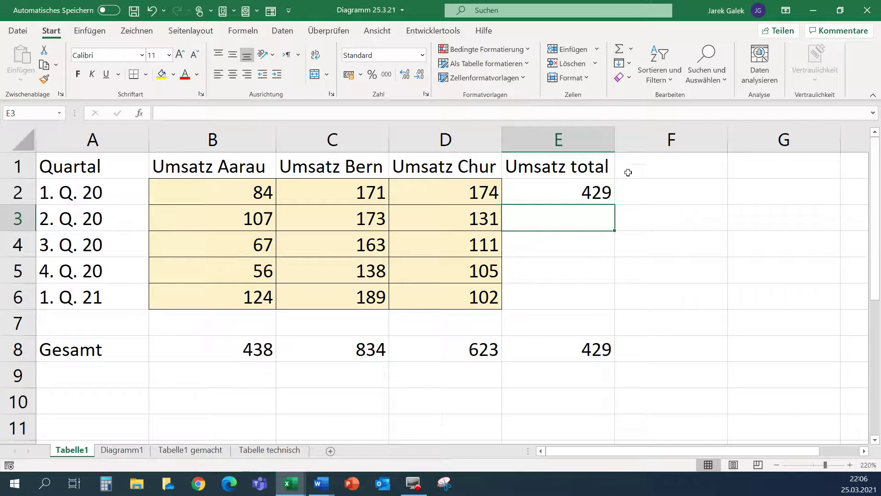
key(Up)
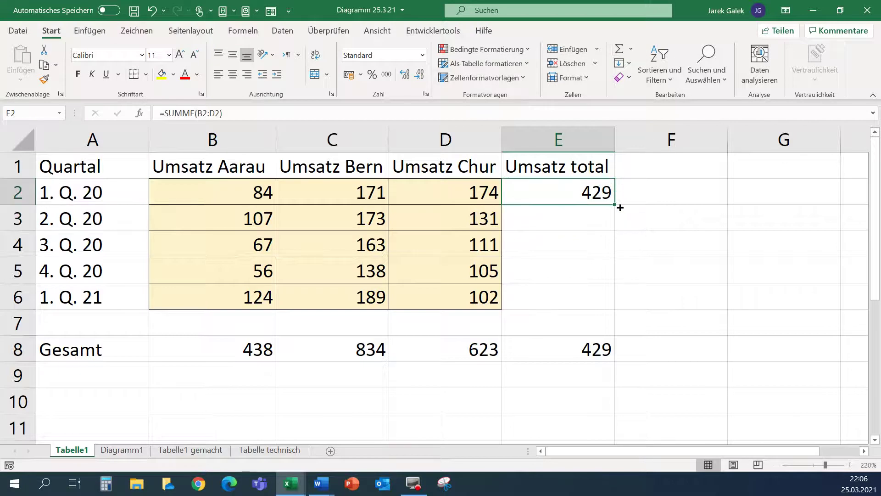
double_click(620, 208)
click(733, 276)
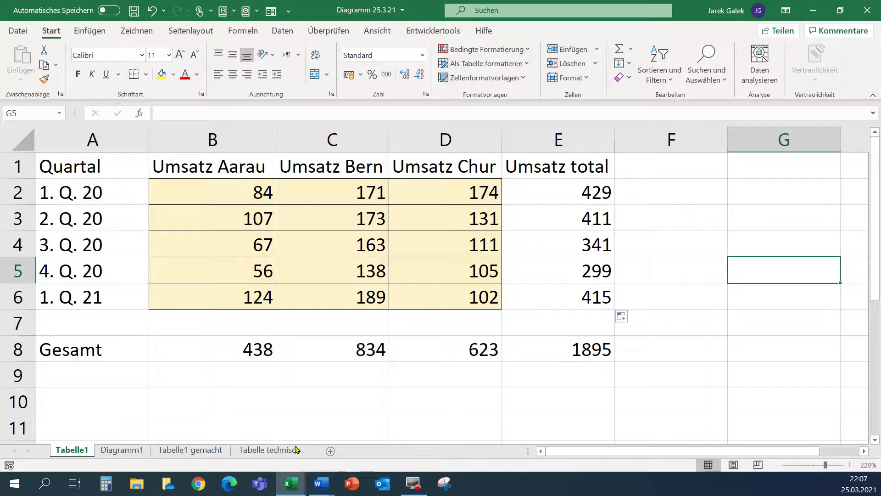
click(278, 450)
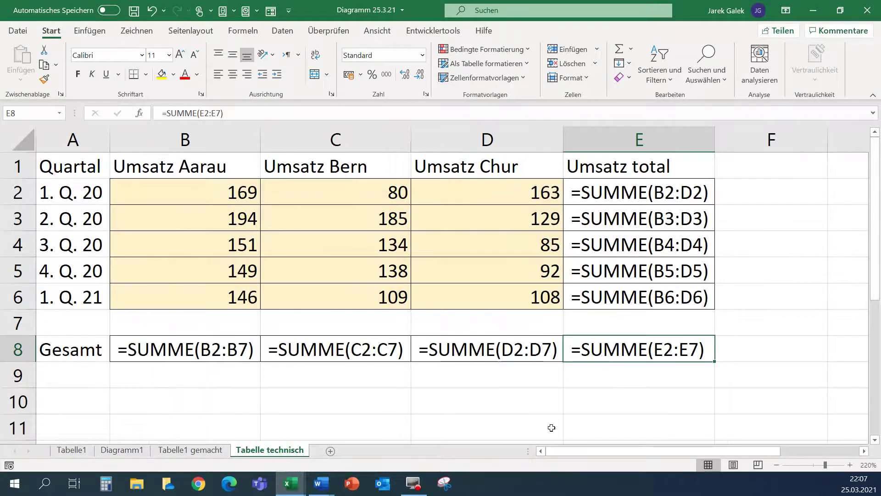
drag(76, 196, 91, 295)
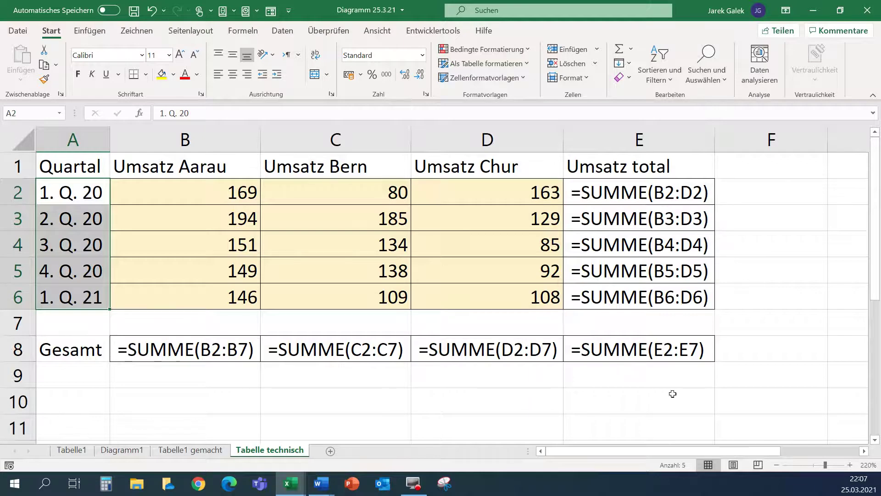
click(72, 451)
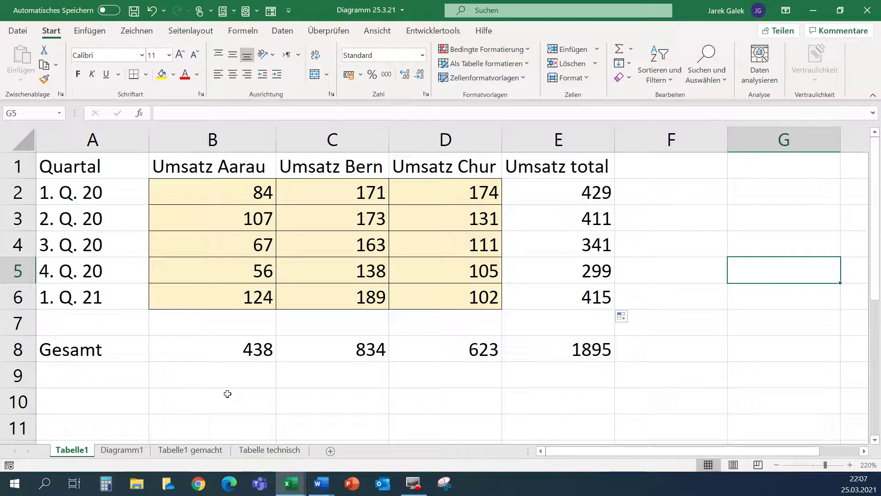
click(323, 264)
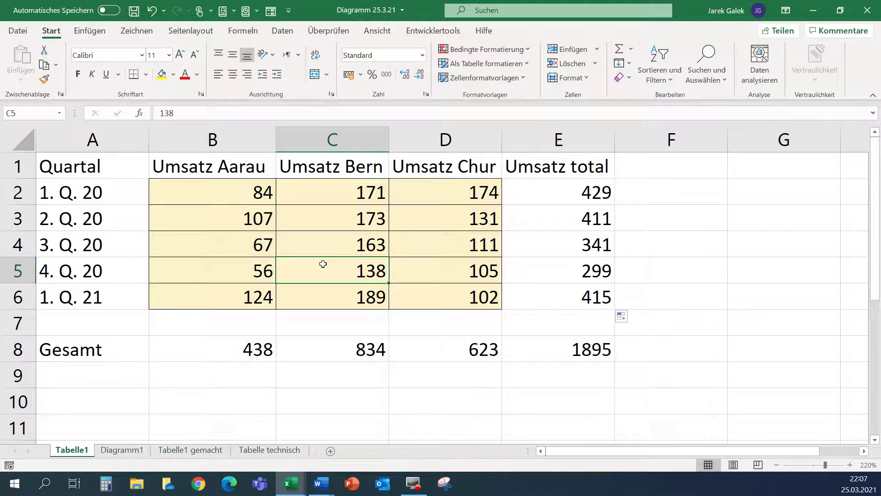
Insert a column chart of the quarterly sales as sheet Diagramm2, comparing it with Tabelle1.
key(F11)
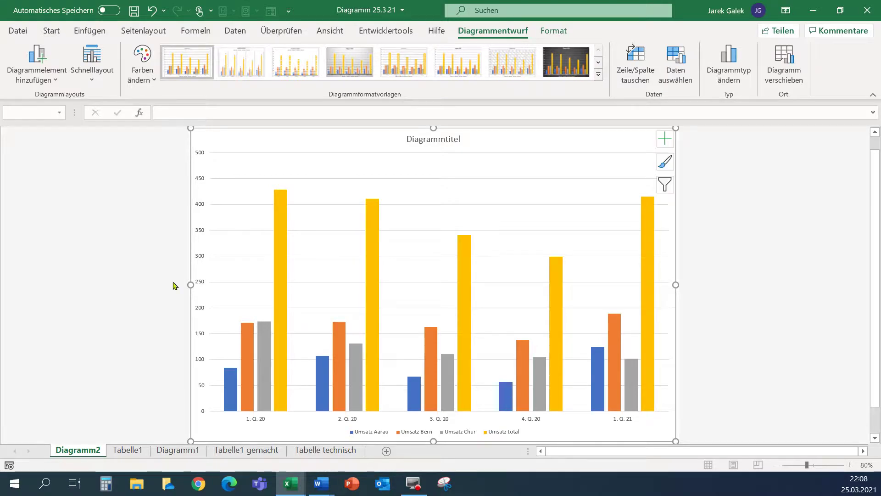
click(132, 450)
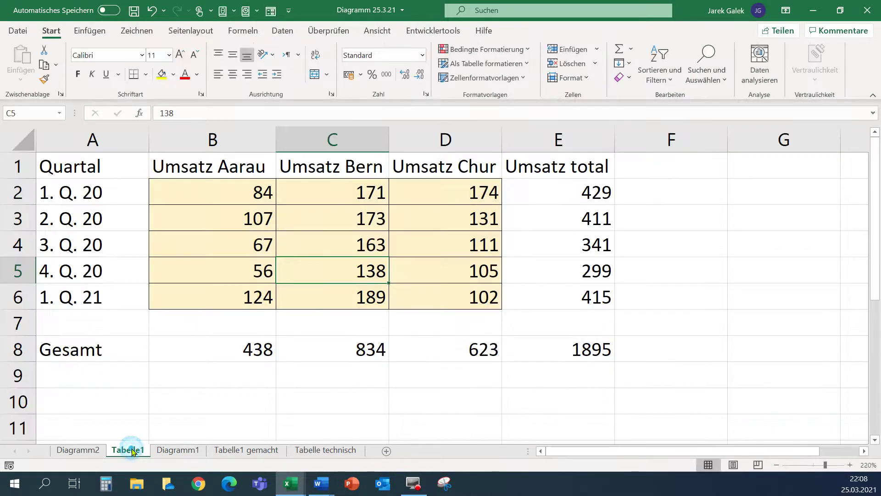
click(71, 450)
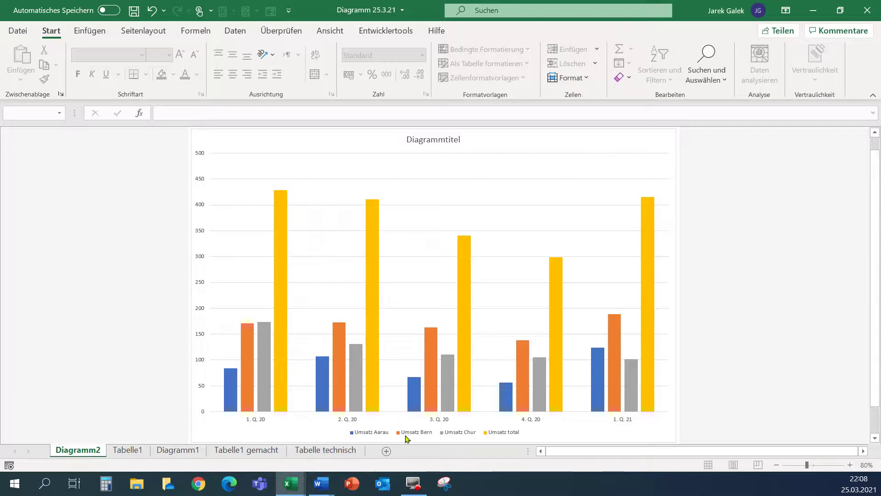
click(127, 450)
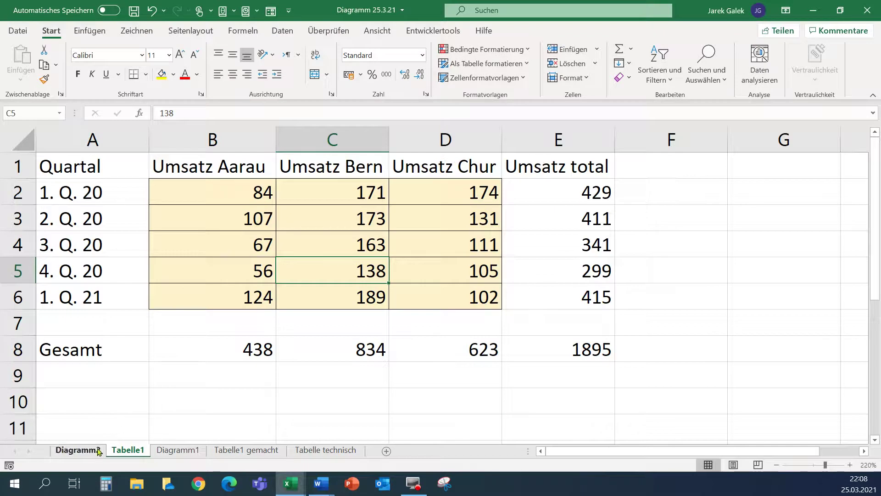
drag(124, 168, 139, 215)
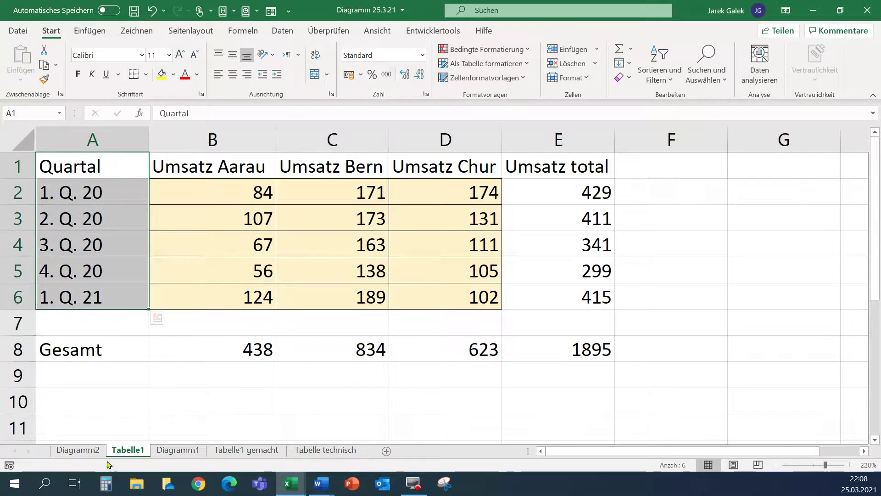
Select the Diagramm2 column chart and its plot area to show the Diagrammentwurf options.
click(81, 450)
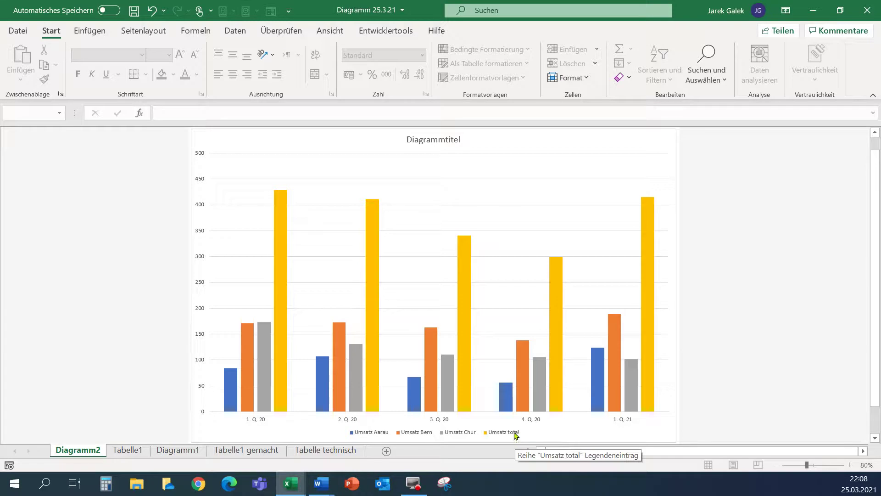
click(680, 349)
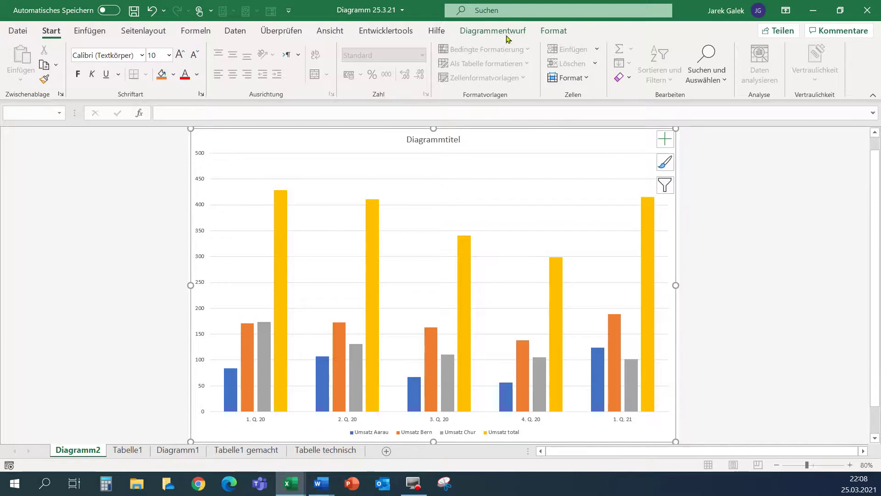
click(558, 171)
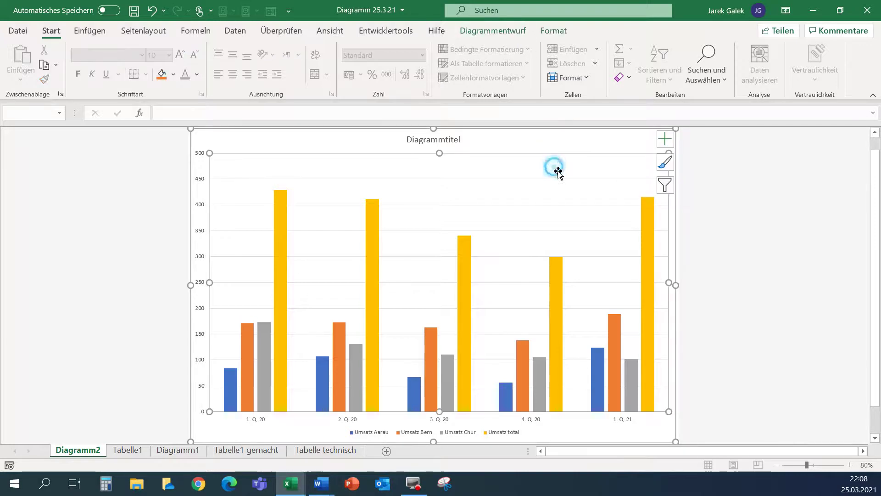
click(478, 30)
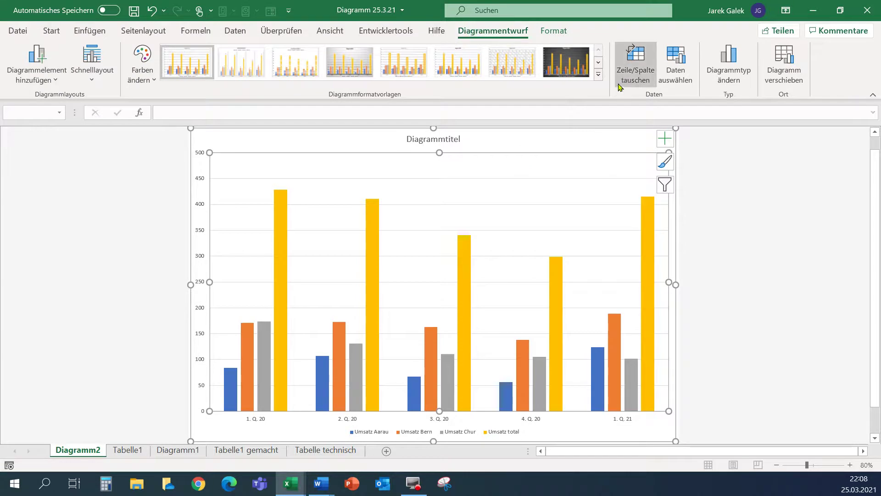
Untick and then retick the Umsatz total series in the chart's Daten auswählen settings.
click(676, 64)
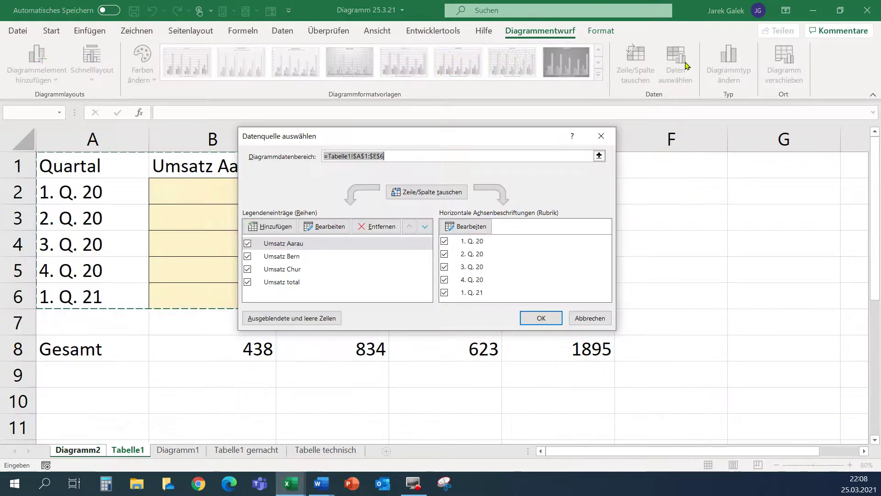
click(247, 281)
click(529, 316)
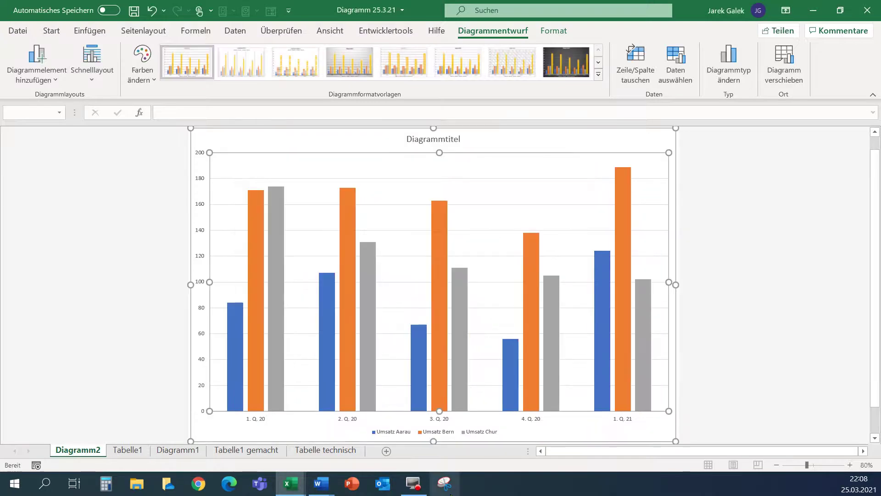
click(666, 82)
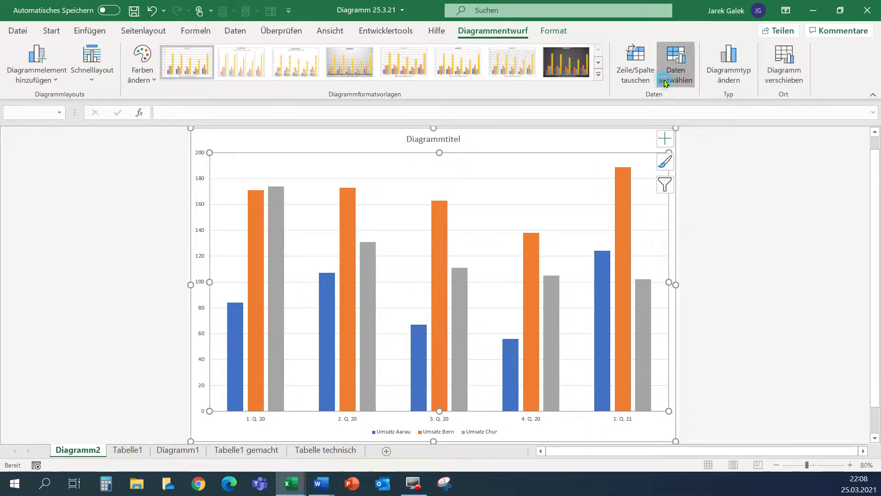
click(276, 282)
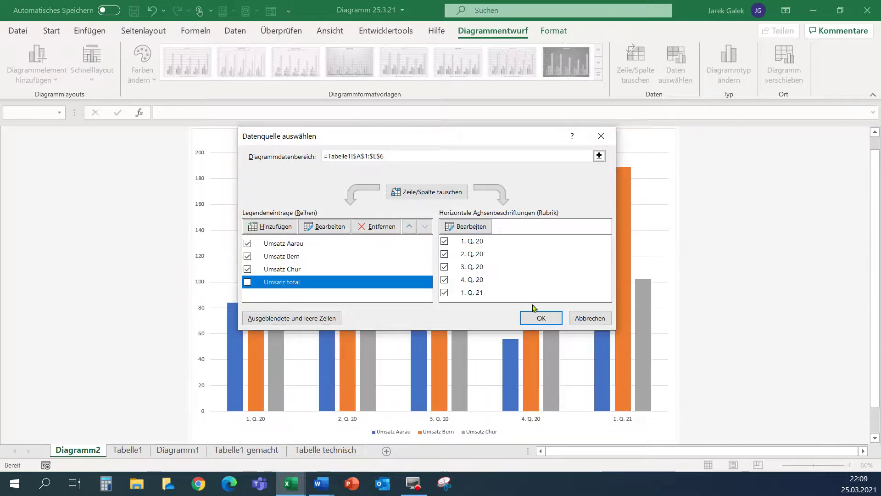
click(247, 282)
click(540, 320)
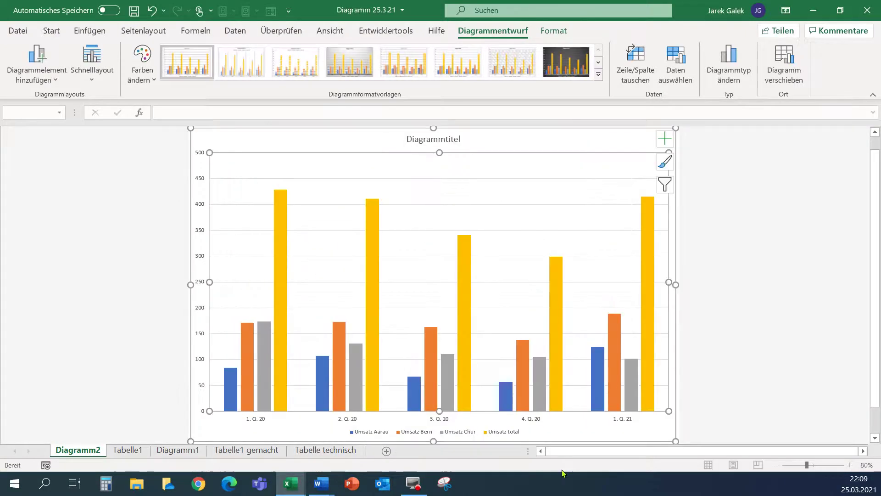
Delete the yellow Umsatz total bars so only Aarau, Bern and Chur remain.
click(717, 402)
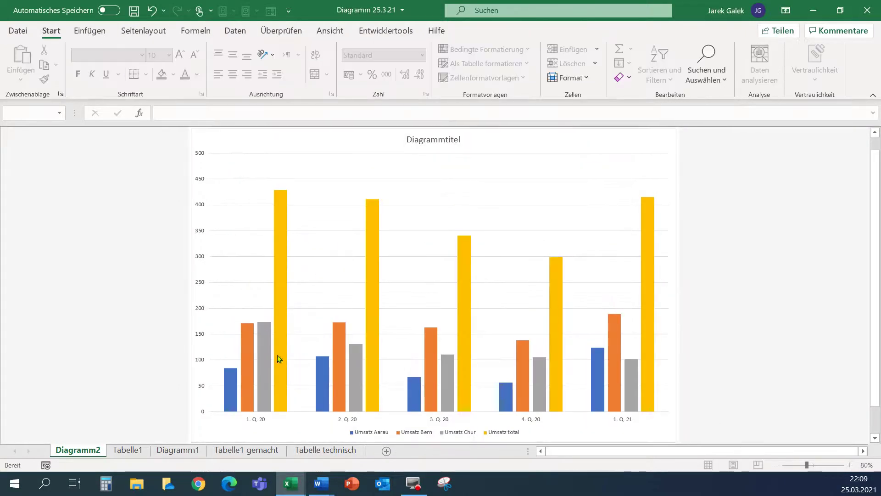
click(280, 301)
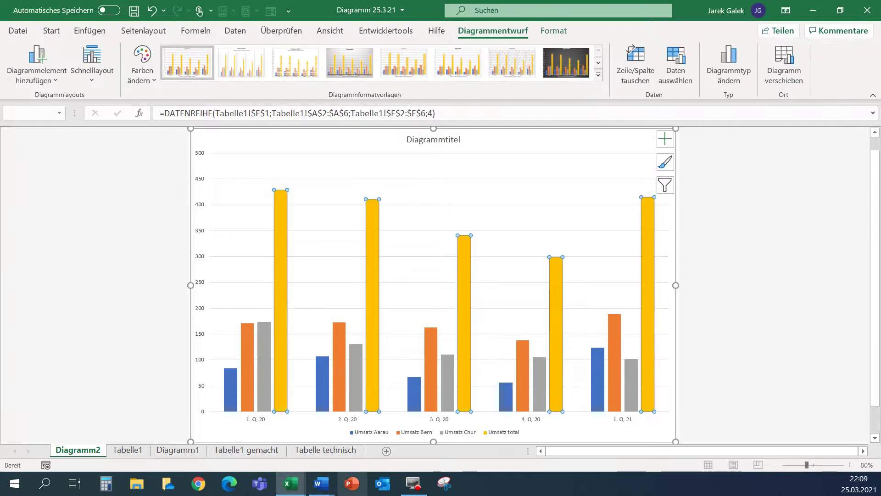
key(Delete)
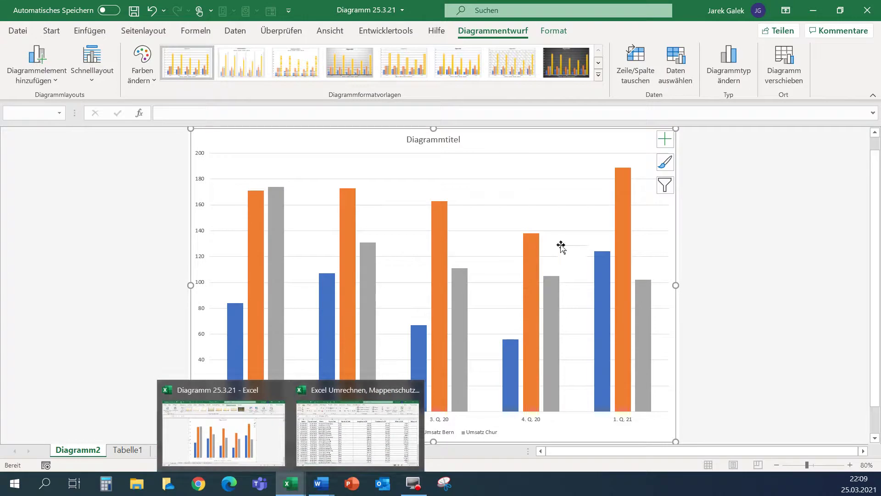
click(138, 450)
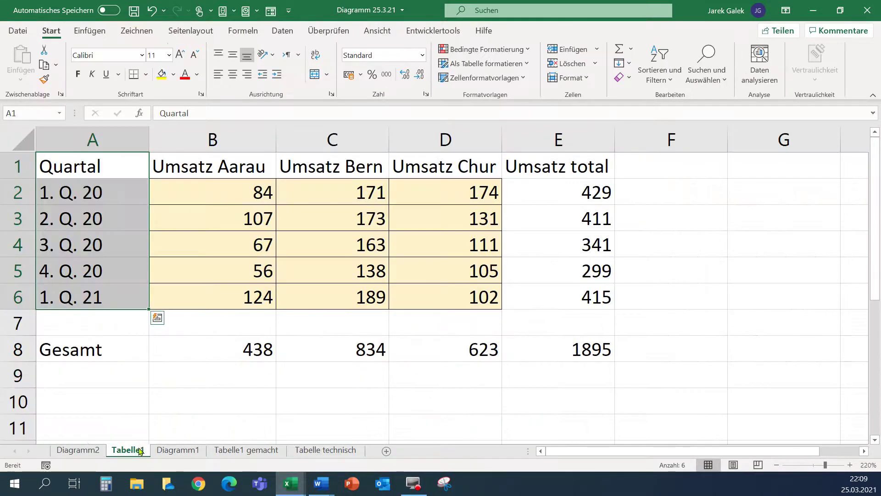
Save the workbook to the Desktop as 'Diagramm 25.3.21', replacing the existing file.
click(711, 276)
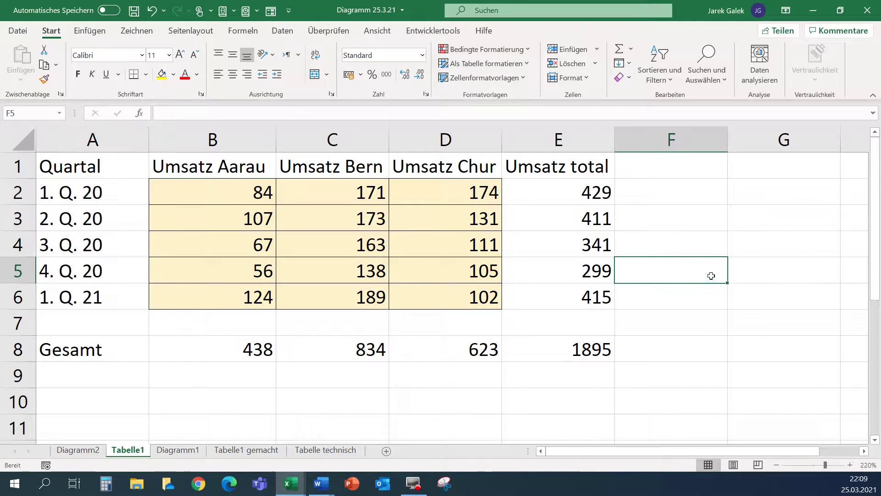
click(662, 354)
click(595, 355)
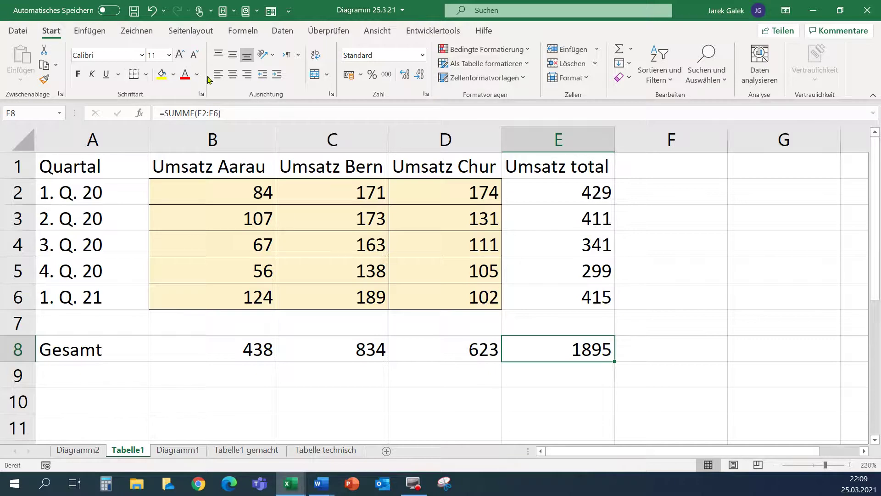
key(F12)
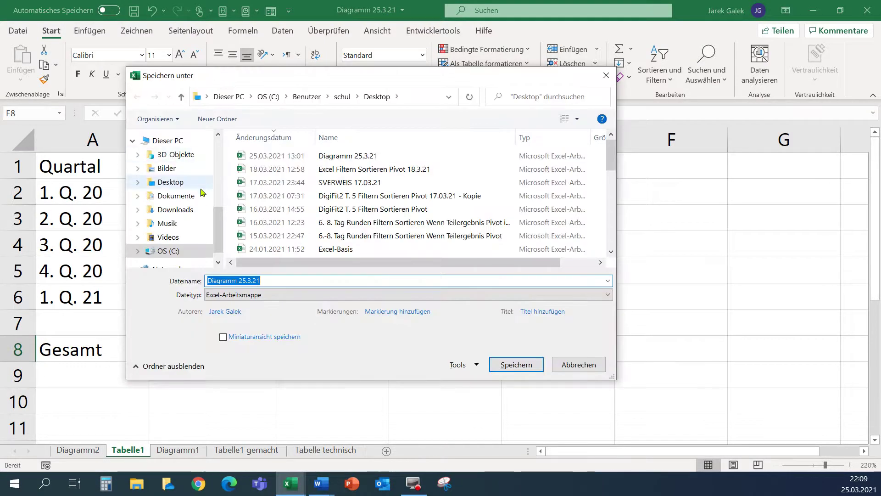
click(195, 182)
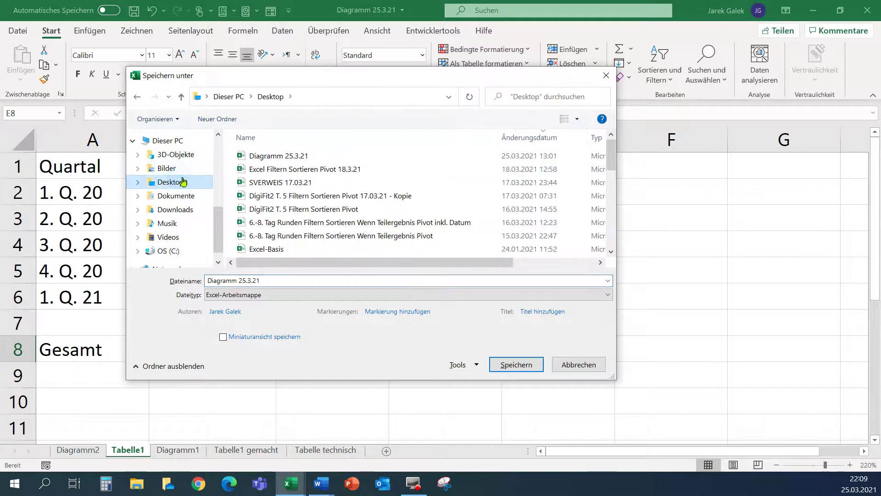
click(519, 363)
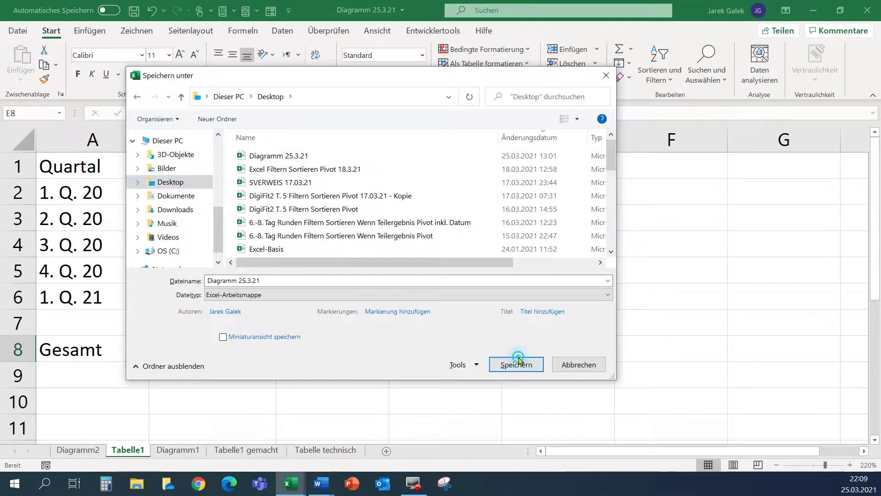
click(492, 245)
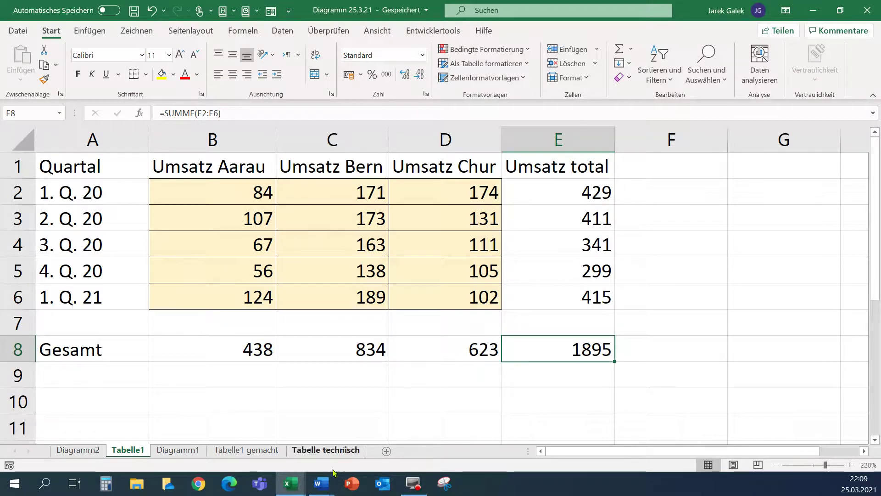
Type 'Screenshot' on the first line of Dokument4 followed by an empty line.
click(326, 439)
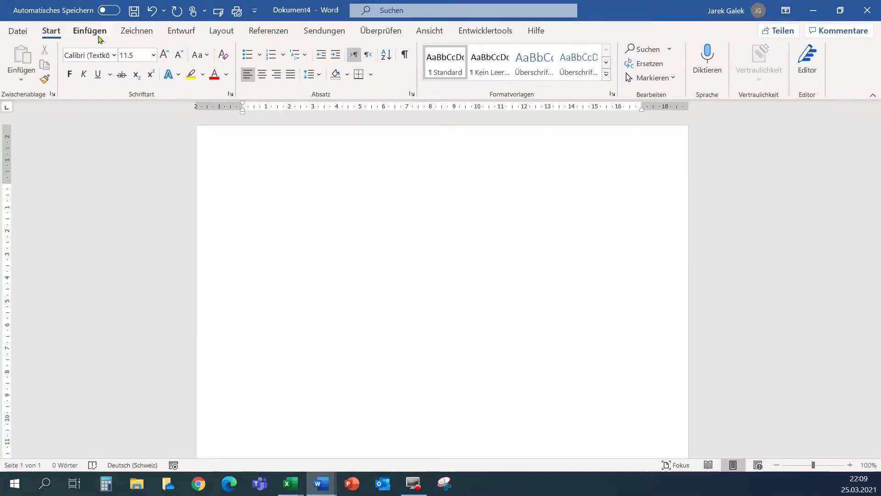
mouse_move(318, 483)
click(245, 435)
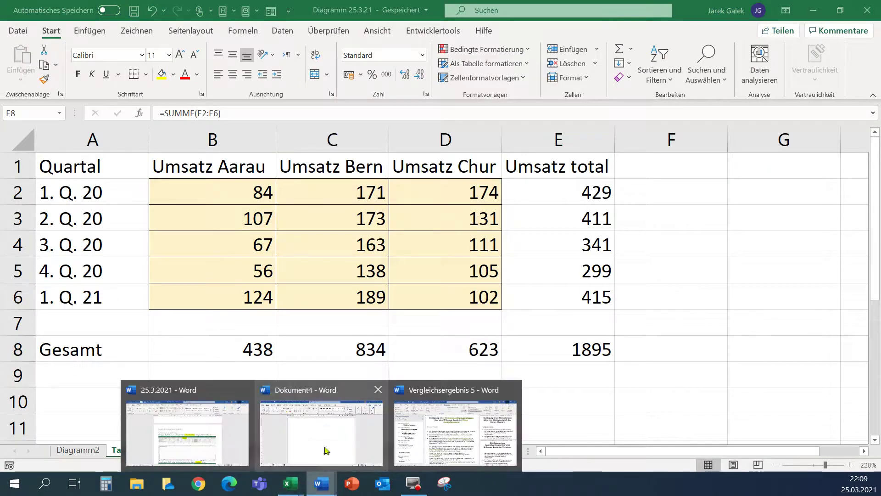
click(326, 436)
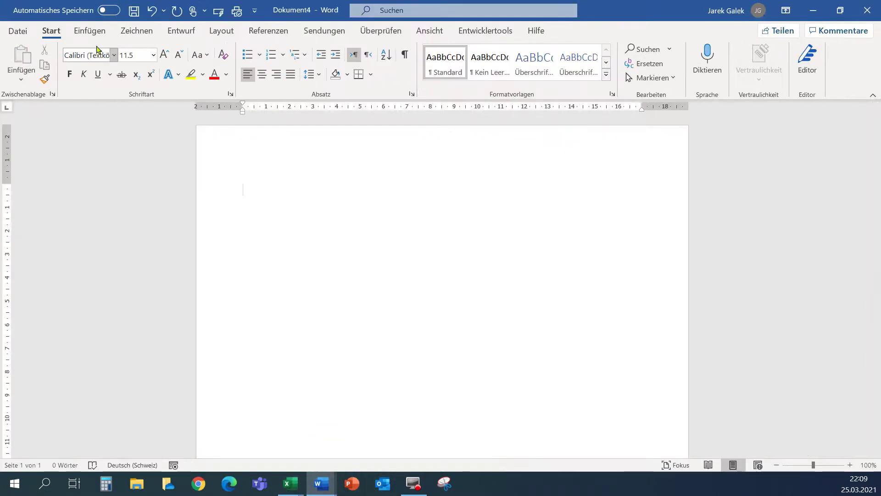
text(screen)
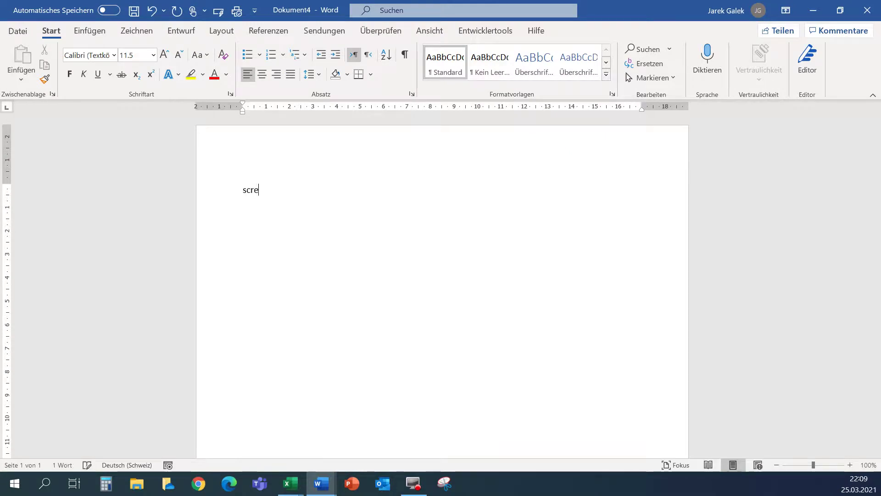
text(shot)
key(Return)
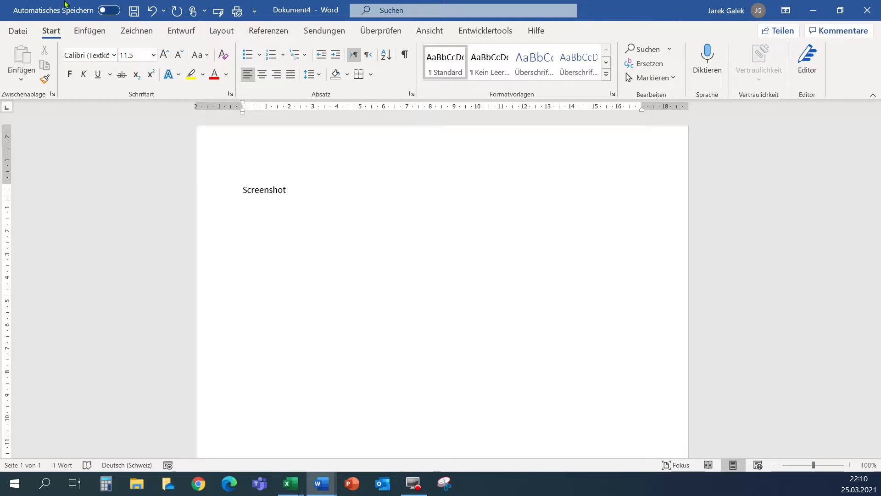
click(82, 30)
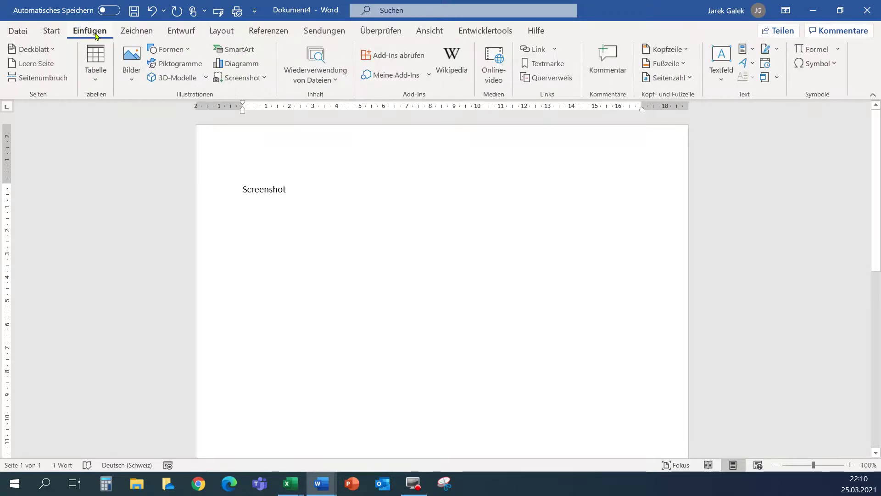
Insert a screenshot of the Excel window under the heading.
click(270, 80)
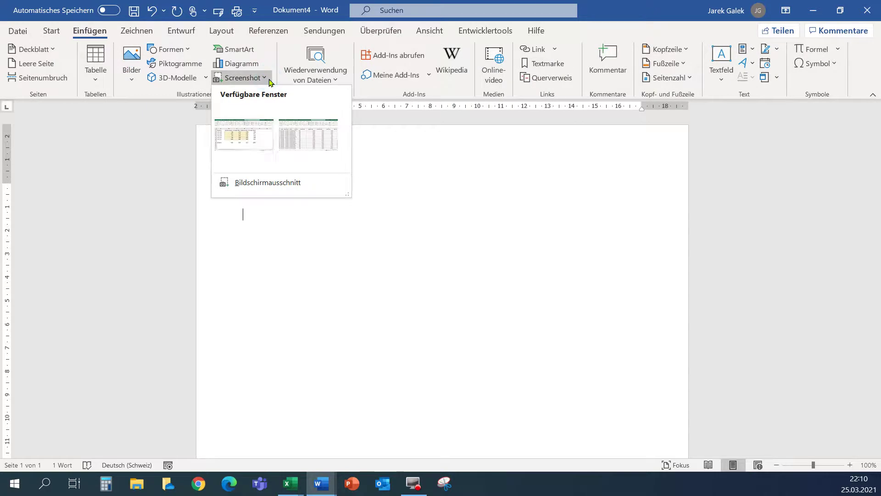
click(251, 146)
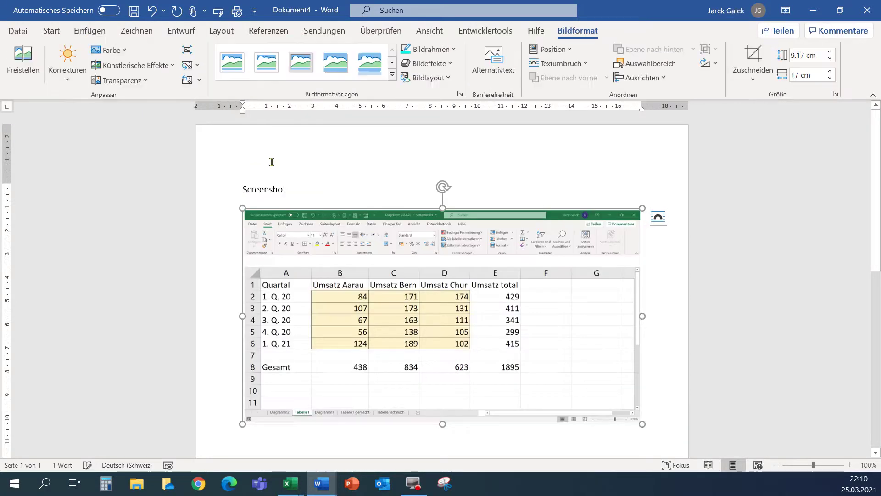
click(687, 379)
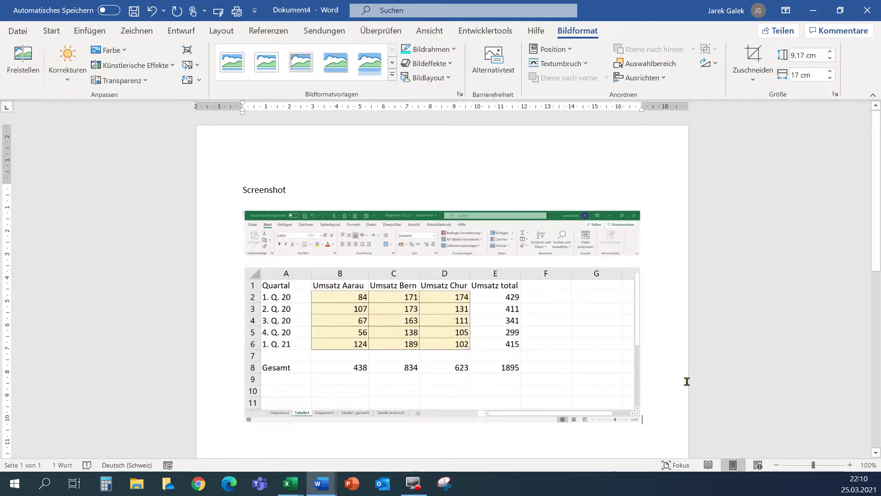
key(Return)
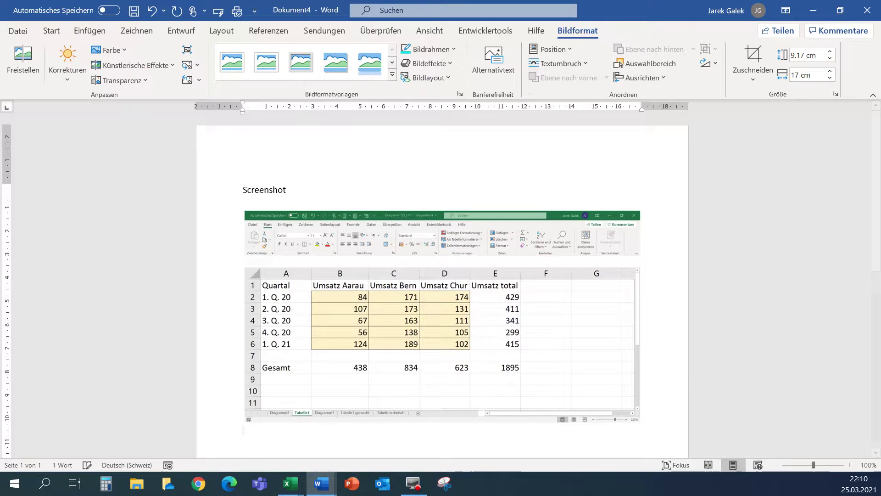
Add a Bildschirmausschnitt clip of the sales table from A1 to row 9.
click(90, 30)
click(253, 79)
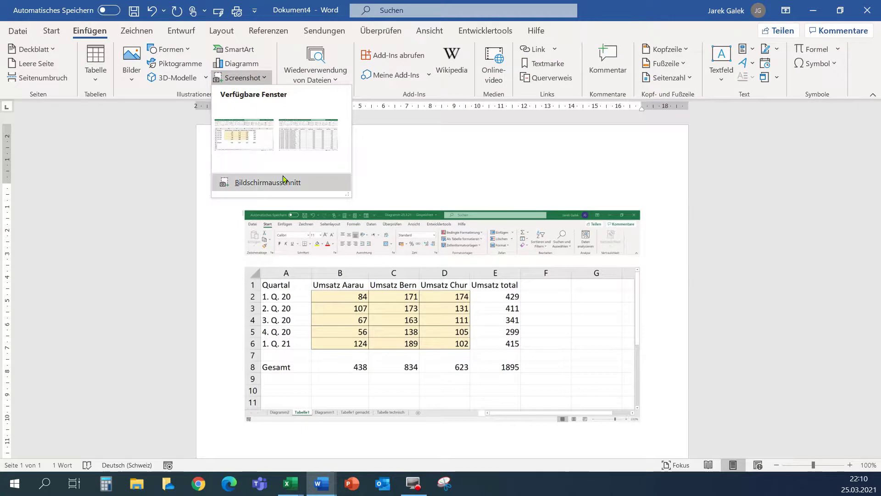
click(283, 181)
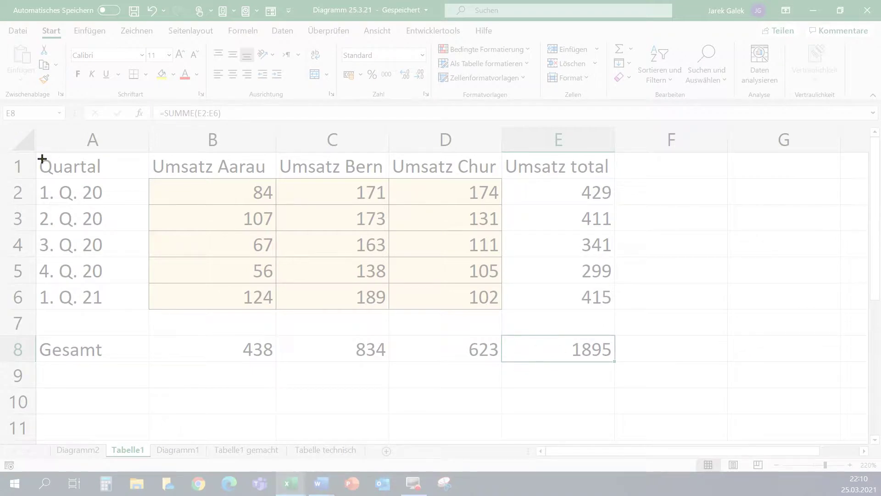
drag(41, 159, 634, 385)
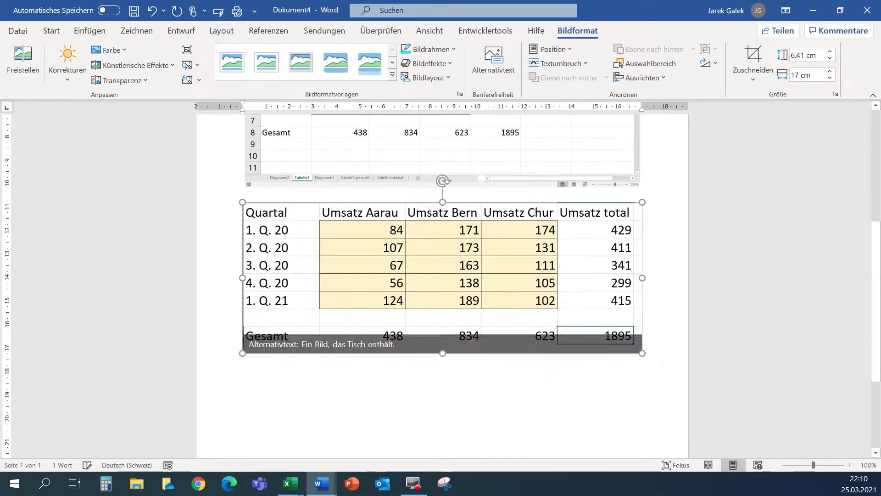
click(666, 367)
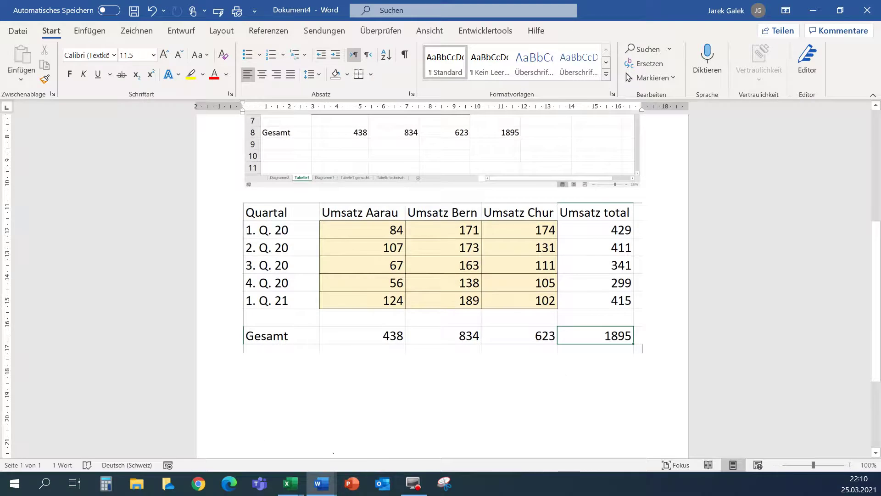
Add the line 'Kopieren einfügen' below the clipped table picture in Dokument4.
mouse_move(289, 484)
click(257, 455)
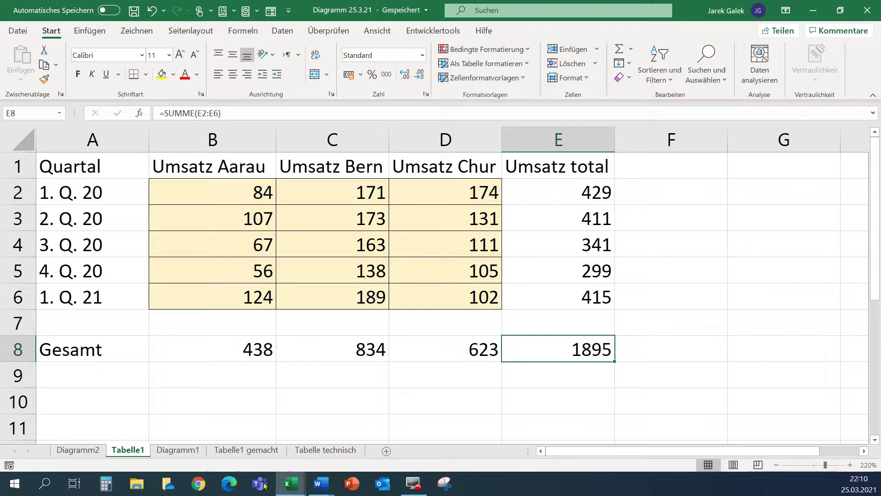
click(321, 483)
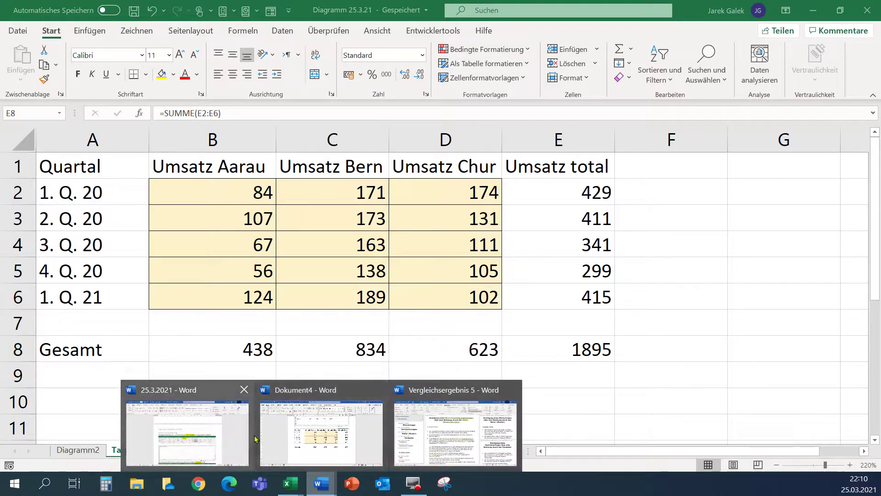
click(312, 445)
scroll(355, 400, up, 2)
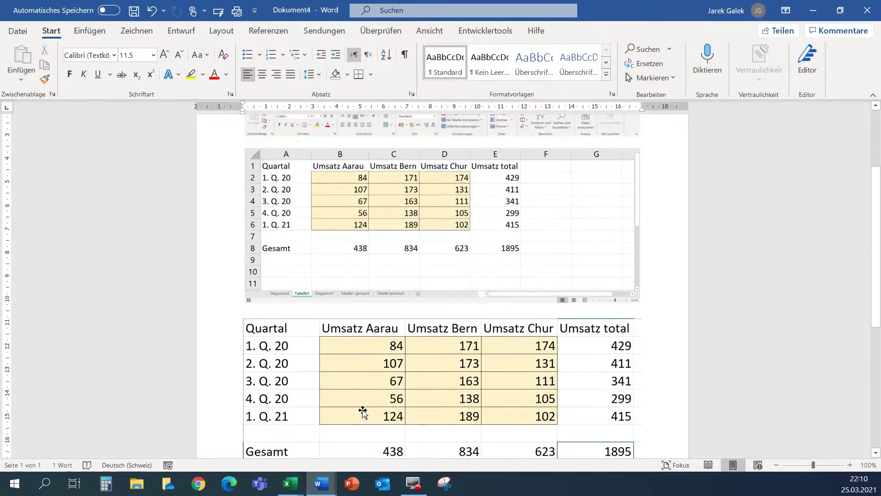
scroll(362, 410, up, 1)
scroll(363, 410, up, 1)
scroll(374, 299, down, 2)
scroll(374, 301, down, 1)
key(ctrl+z)
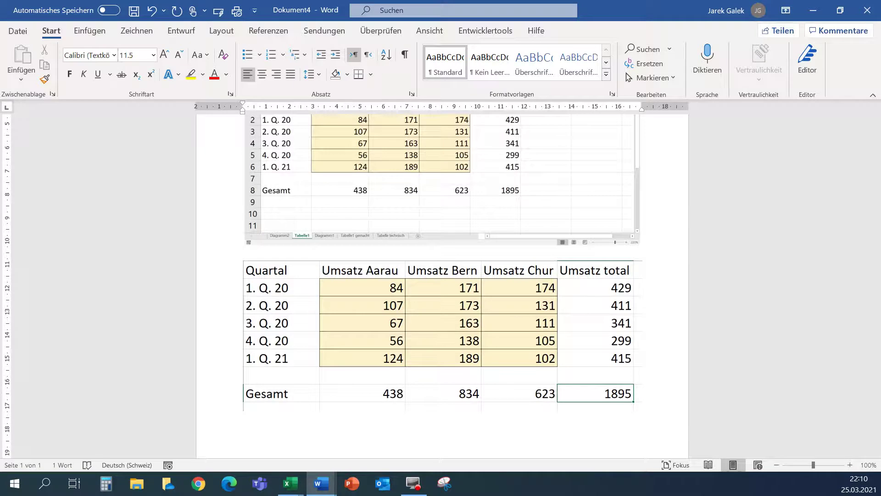
text(kopieren ein)
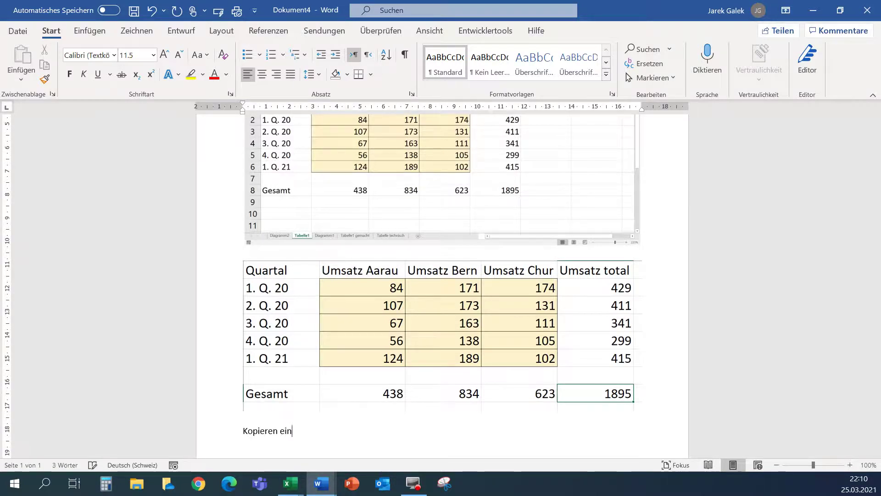
text(fügen)
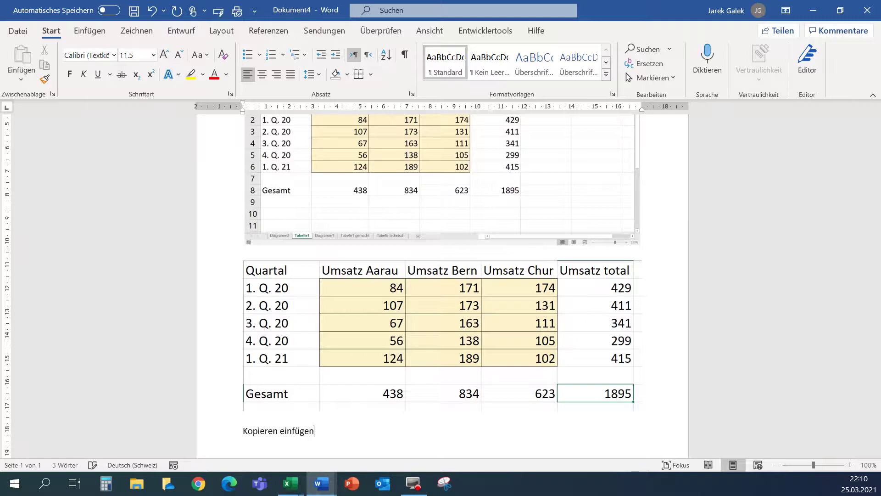
key(Return)
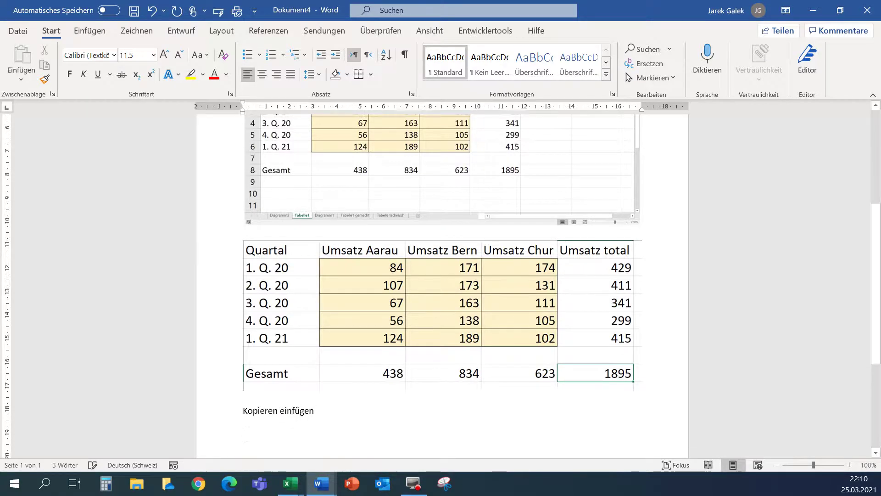
mouse_move(290, 484)
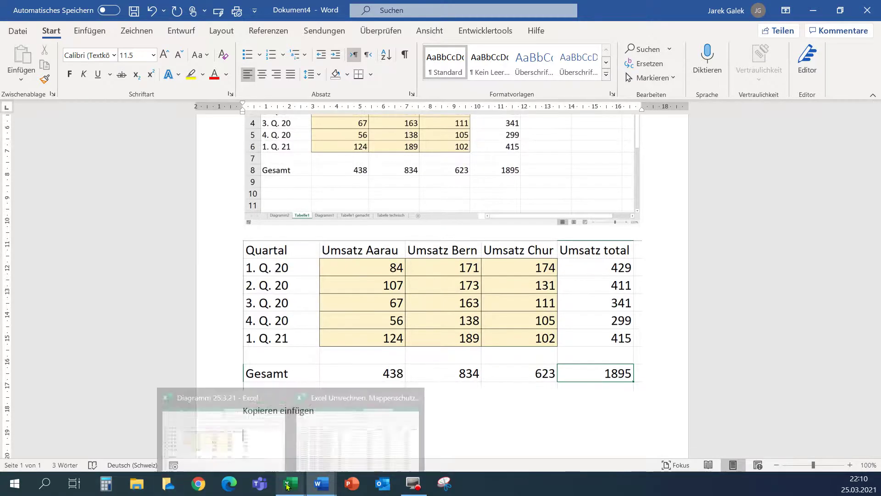
Select the column chart on Excel's Diagramm2 sheet.
click(250, 449)
click(92, 449)
click(50, 367)
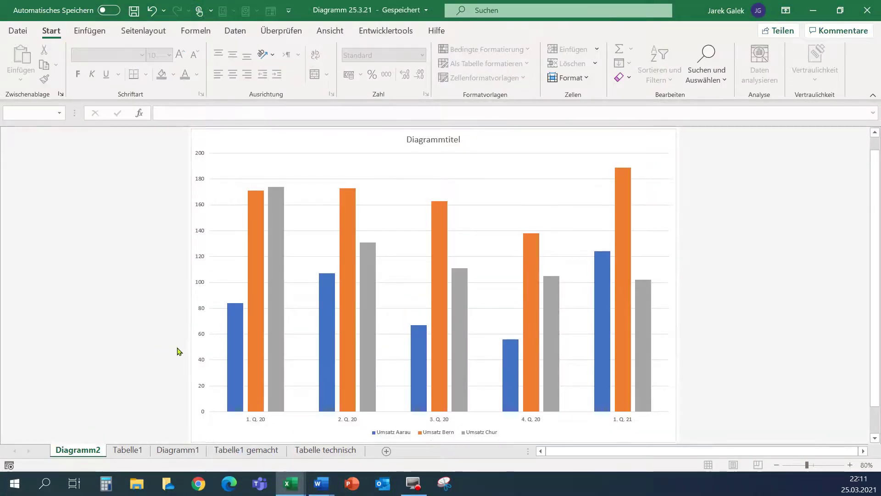
click(193, 357)
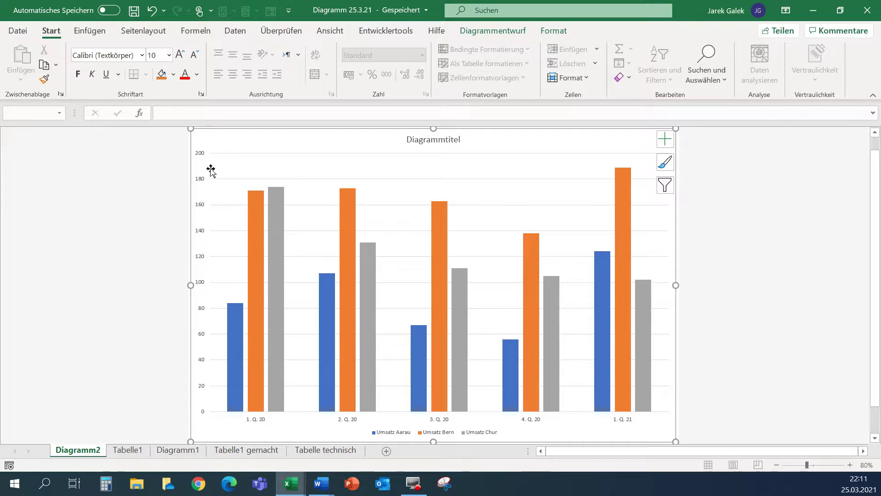
Copy the Excel bar chart and paste it into Word's Dokument4.
key(ctrl+c)
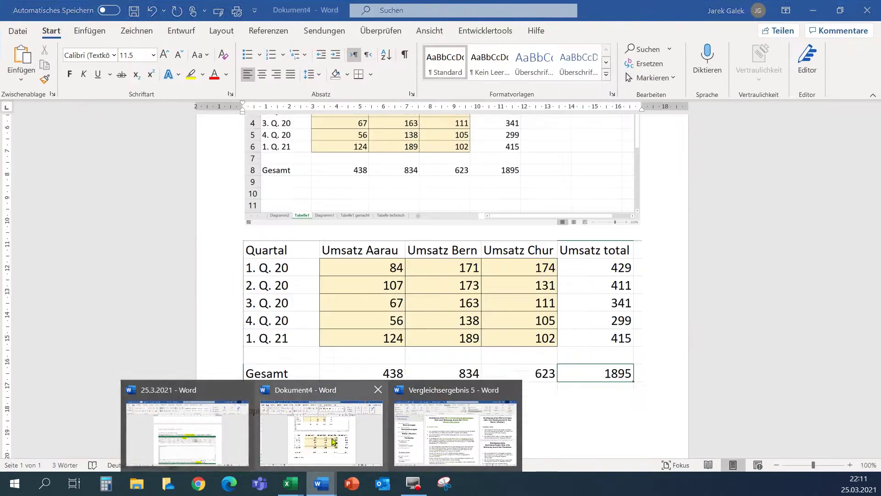
click(320, 458)
key(ctrl+v)
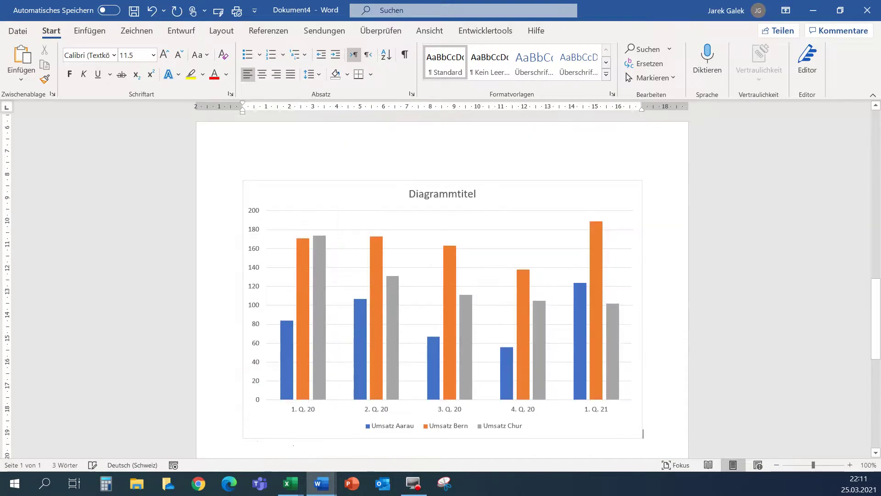
Insert a page break so 'Kopieren einfügen' starts on a new page.
scroll(306, 434, up, 10)
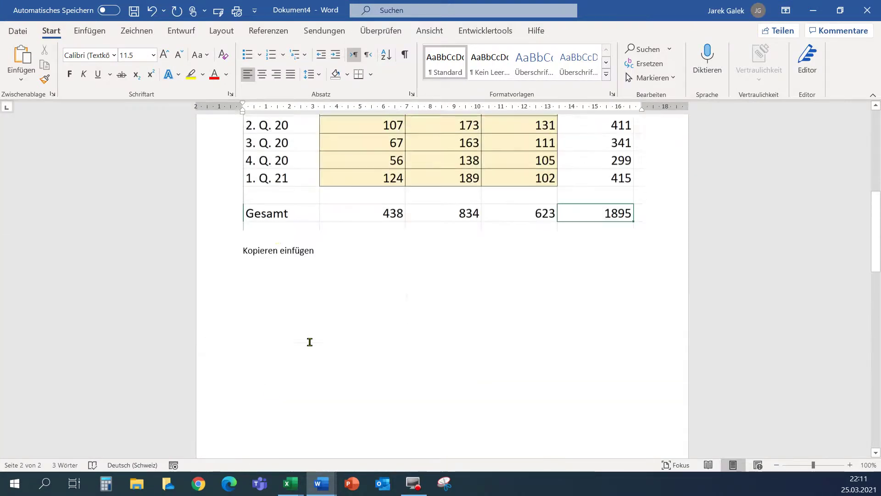
click(243, 333)
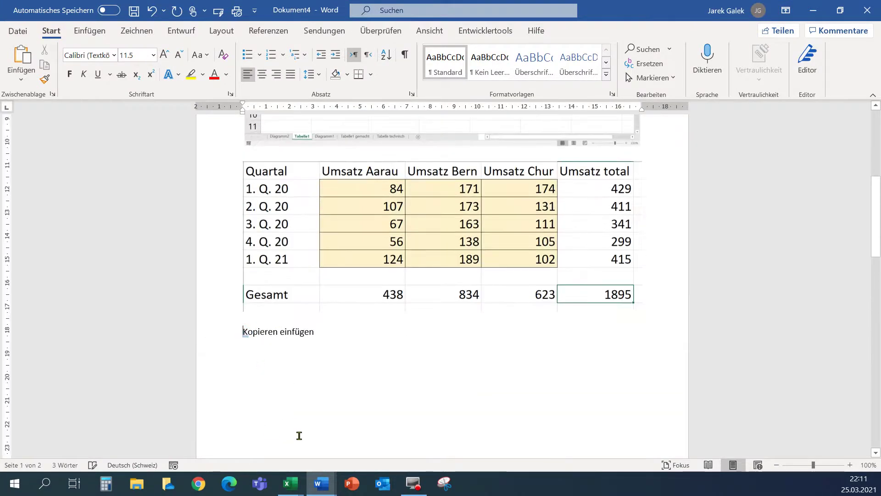
key(ctrl+Return)
Review the pasted chart and the Excel screenshot image in the document.
scroll(321, 409, down, 3)
scroll(340, 335, down, 3)
scroll(312, 239, down, 3)
scroll(354, 285, down, 2)
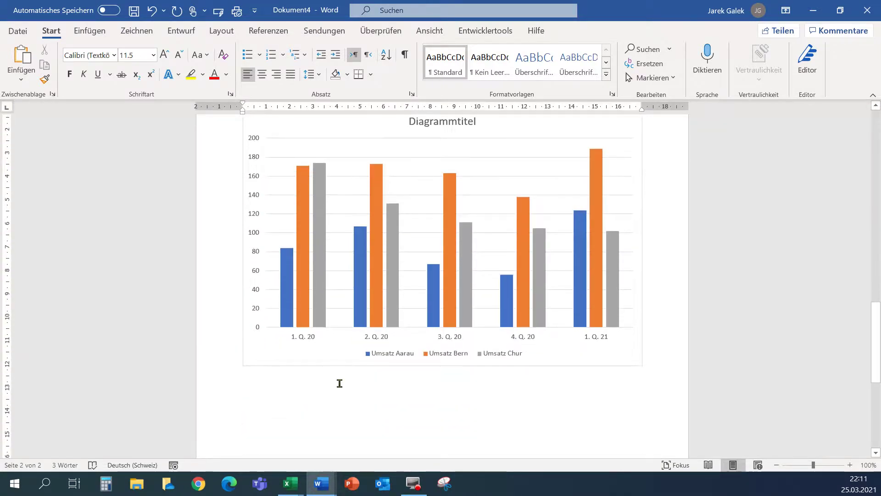
click(294, 358)
scroll(648, 346, up, 5)
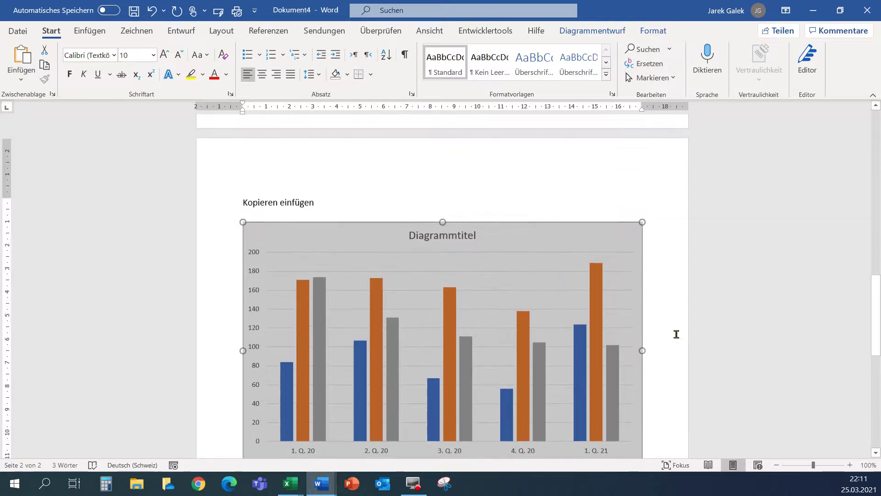
scroll(693, 303, up, 7)
scroll(643, 293, up, 10)
scroll(597, 287, up, 3)
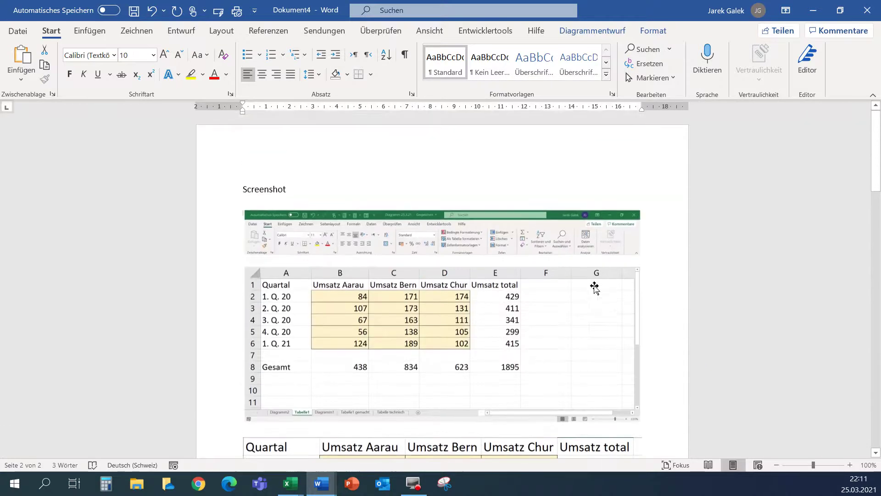
click(590, 283)
scroll(603, 279, down, 1)
scroll(603, 279, down, 3)
scroll(602, 280, down, 3)
scroll(601, 282, down, 3)
scroll(603, 279, down, 3)
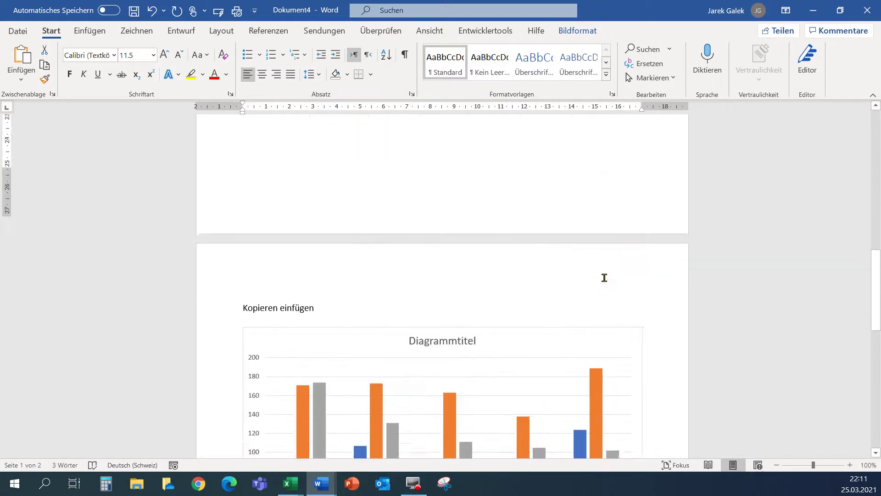
scroll(604, 277, down, 3)
Apply the fourth Diagrammformatvorlagen style, adding bar value labels and a grey gradient background.
click(641, 227)
click(584, 33)
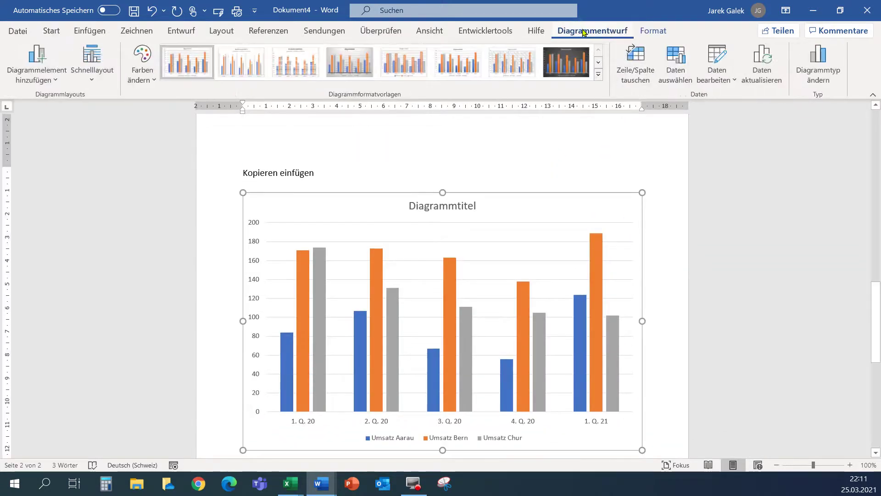
click(659, 27)
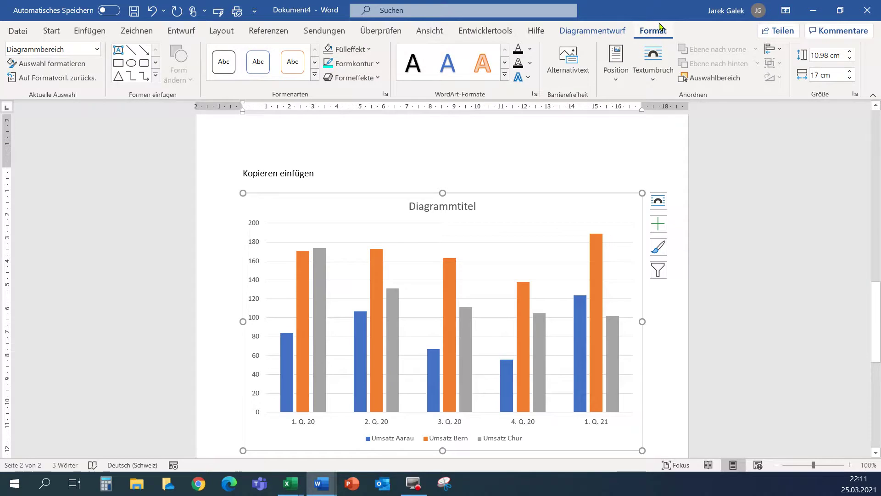
click(590, 32)
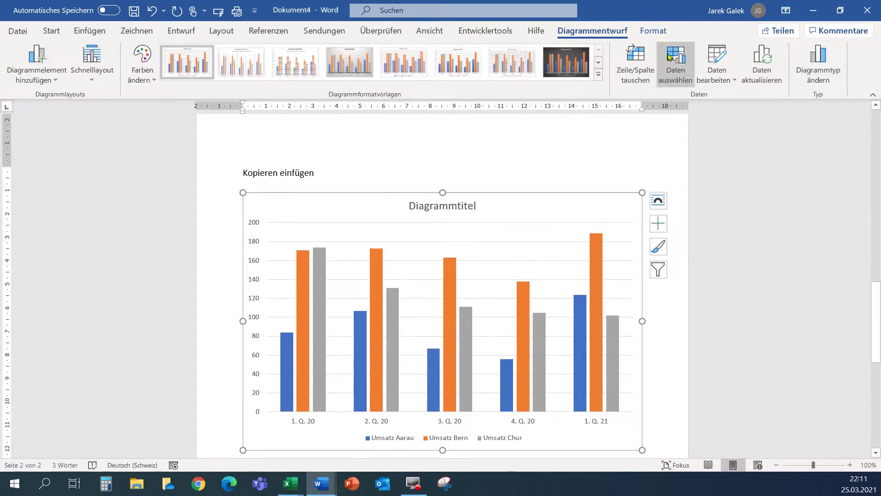
click(684, 155)
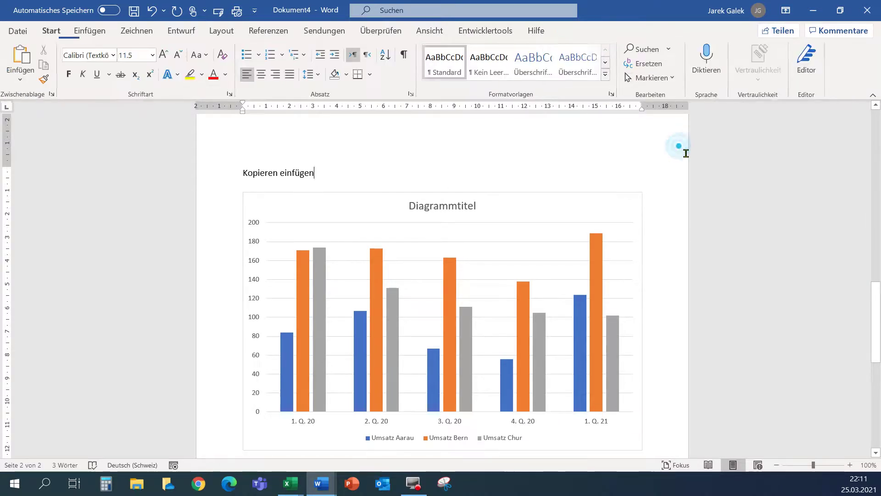
scroll(678, 163, down, 2)
click(626, 203)
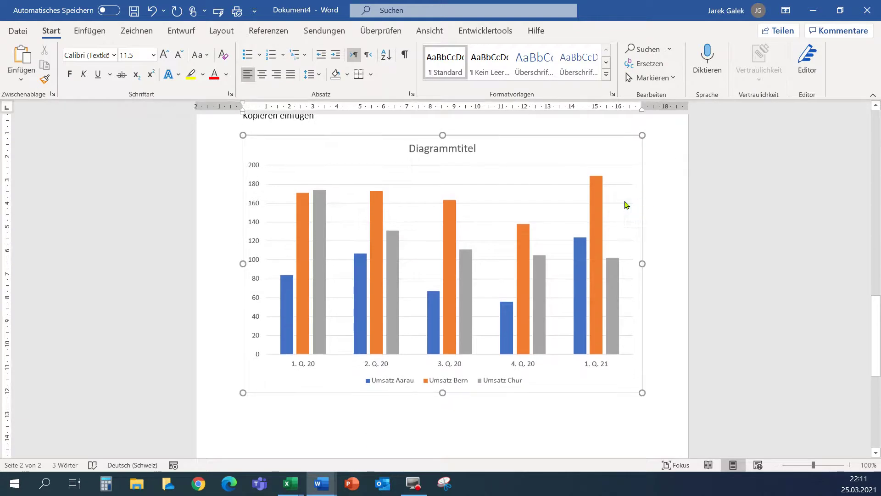
click(626, 150)
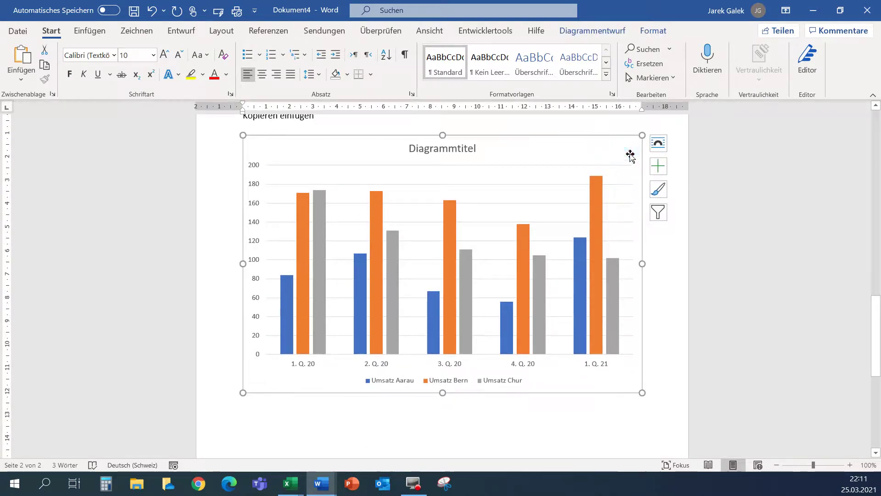
click(596, 33)
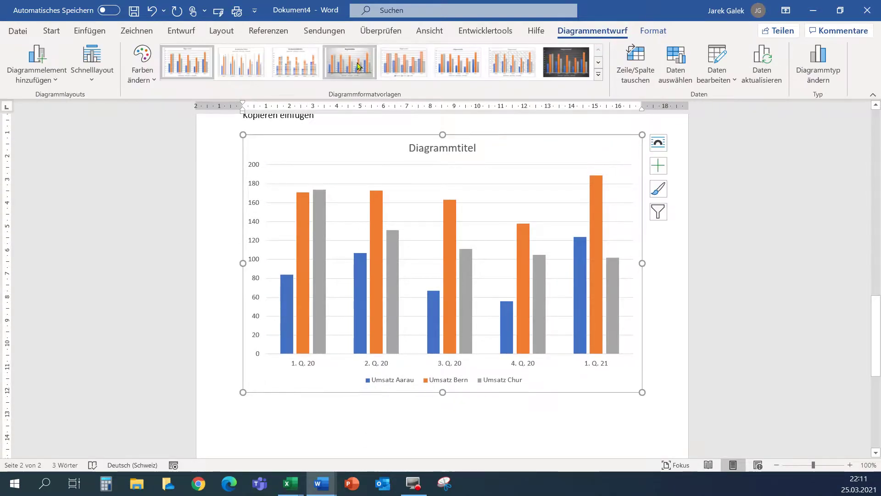
click(349, 62)
click(680, 345)
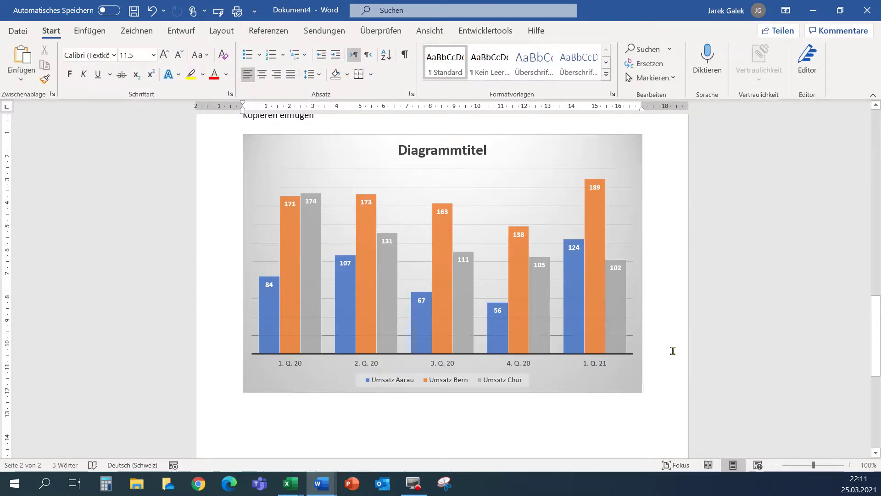
scroll(673, 351, down, 3)
Undo the last change, then embed Desktop\Diagramm 25.3.21 as an object from file.
key(ctrl+z)
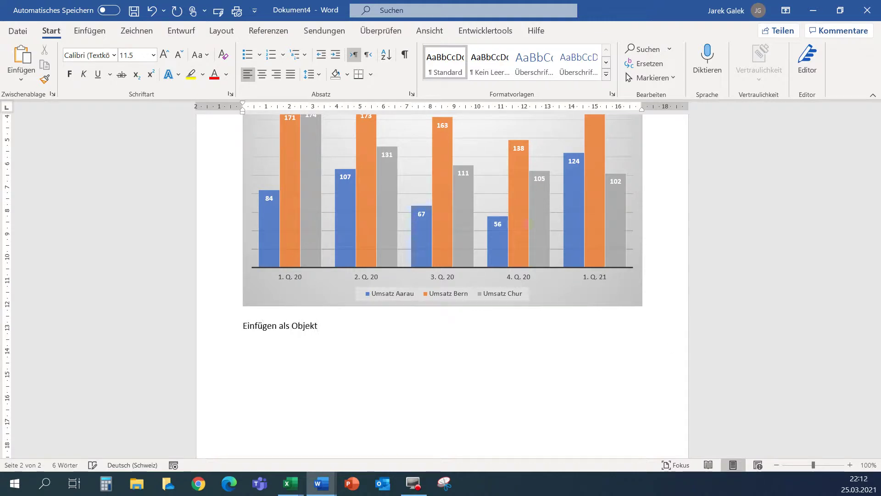
click(89, 32)
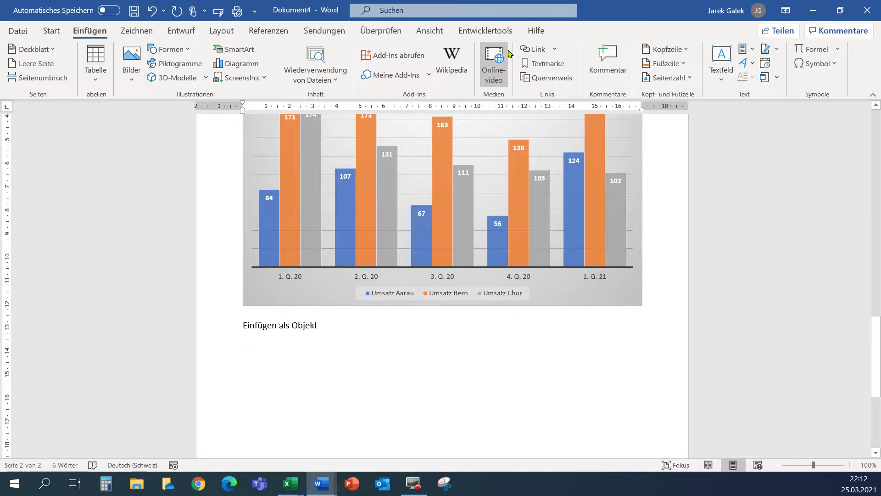
click(764, 78)
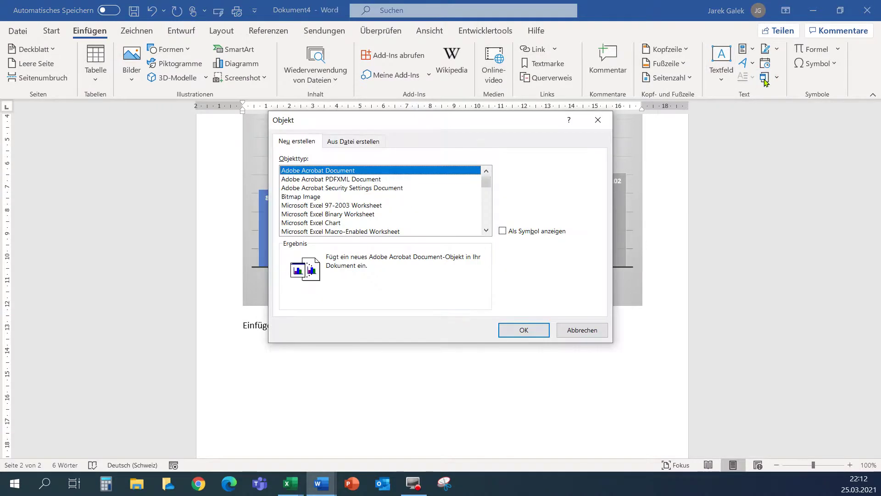
click(364, 140)
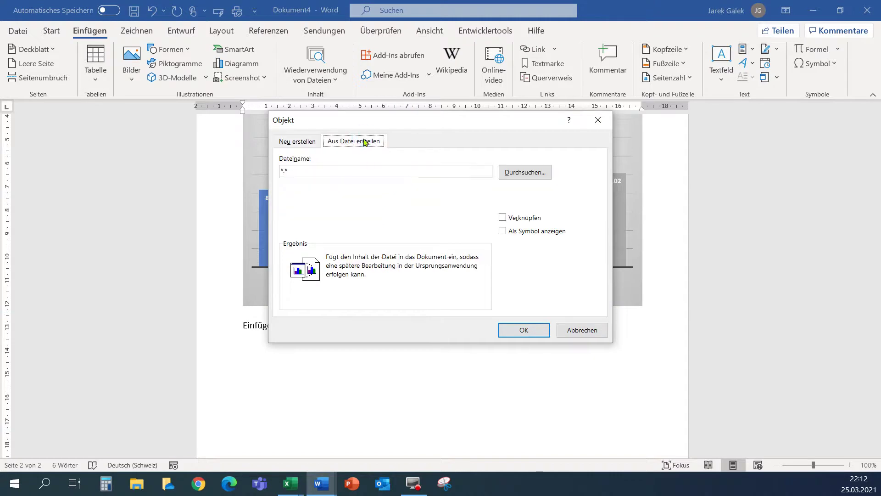
click(538, 176)
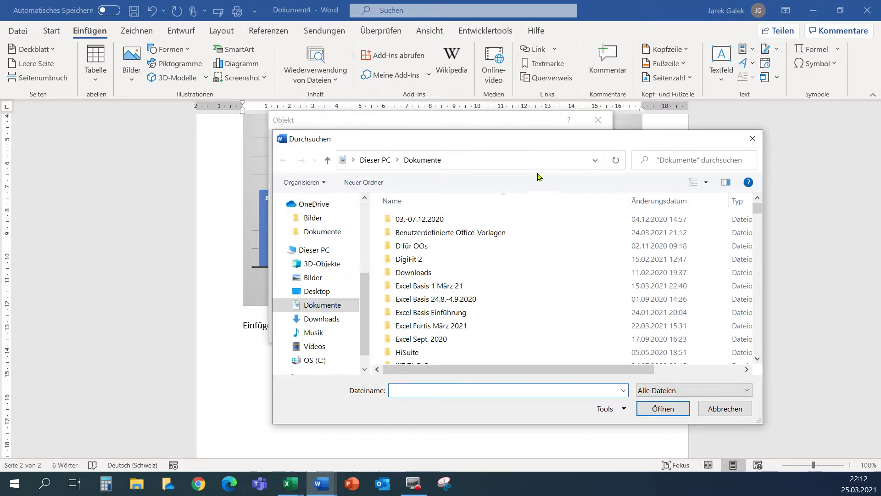
click(323, 291)
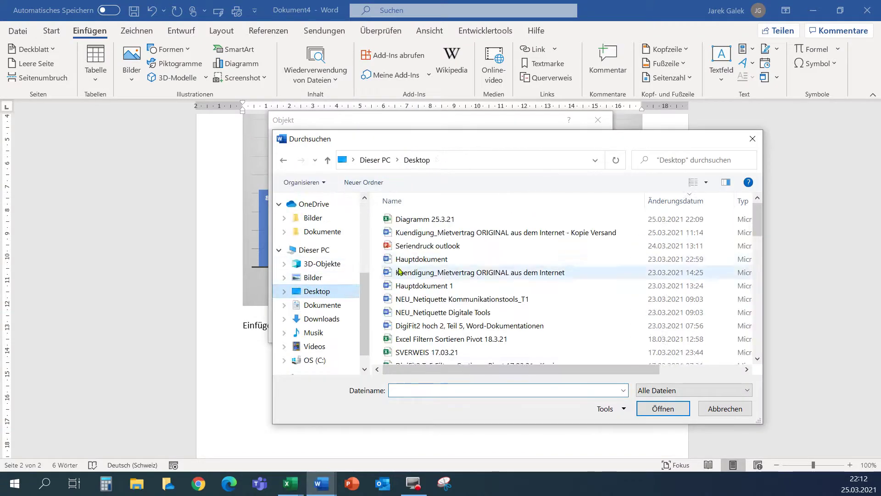
click(461, 220)
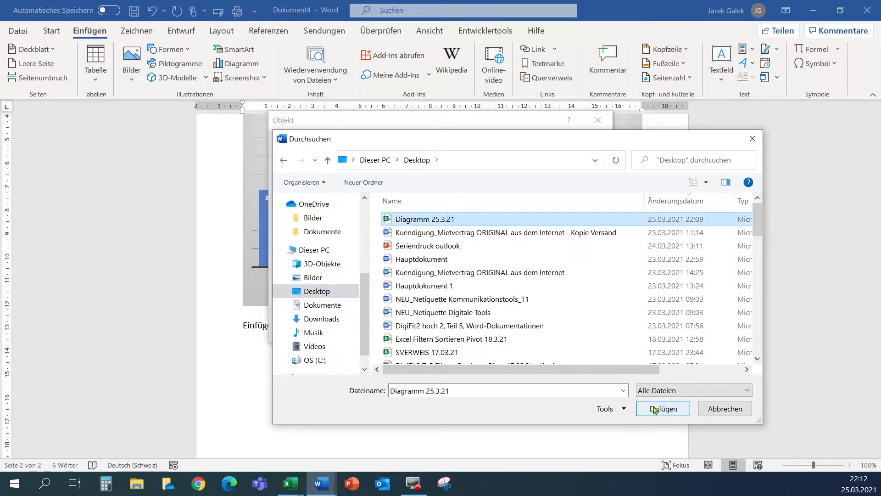
click(655, 410)
click(542, 330)
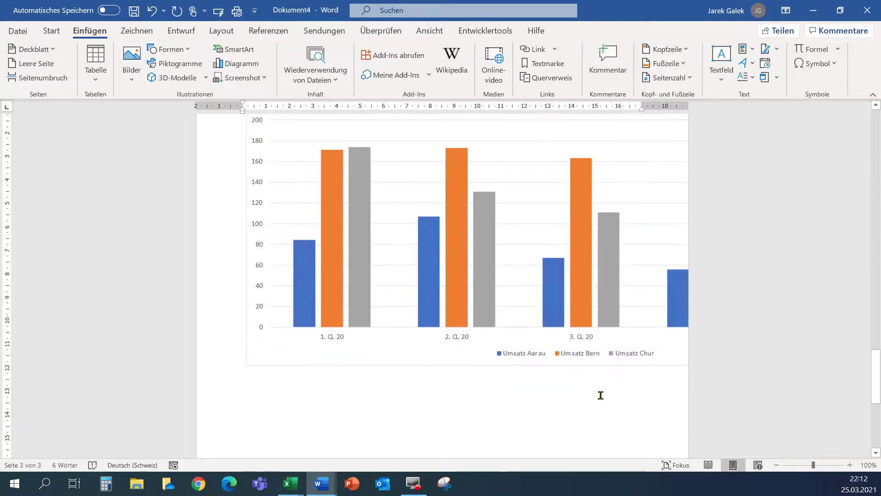
Shrink and narrow the embedded Diagramm 25.3.21 object by dragging its corner and right edge.
scroll(574, 358, up, 2)
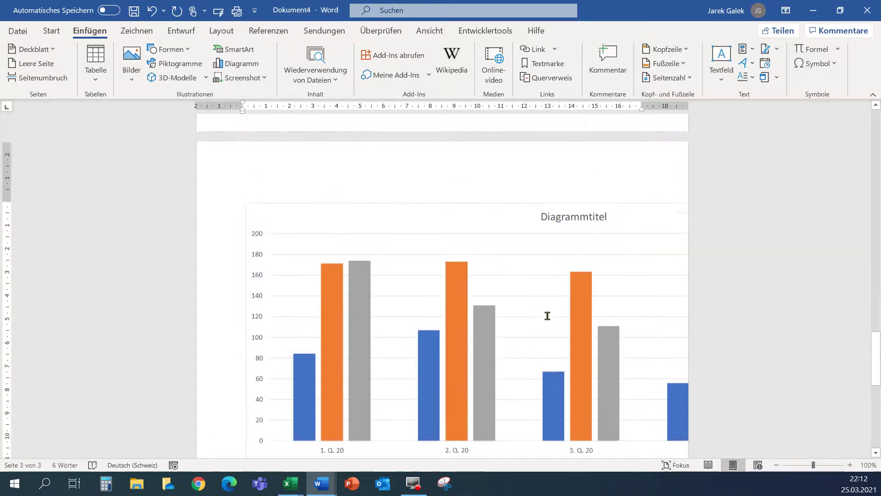
click(276, 411)
scroll(301, 374, down, 3)
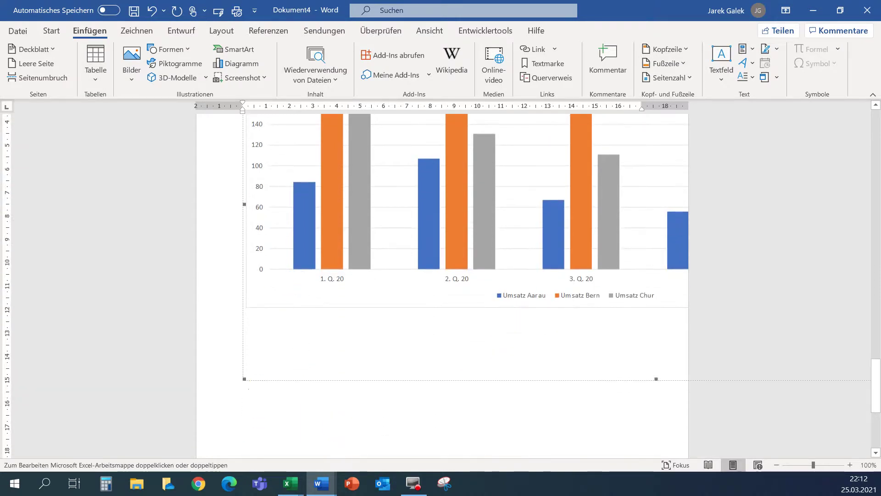
drag(248, 380, 374, 251)
scroll(345, 372, up, 3)
scroll(245, 415, down, 2)
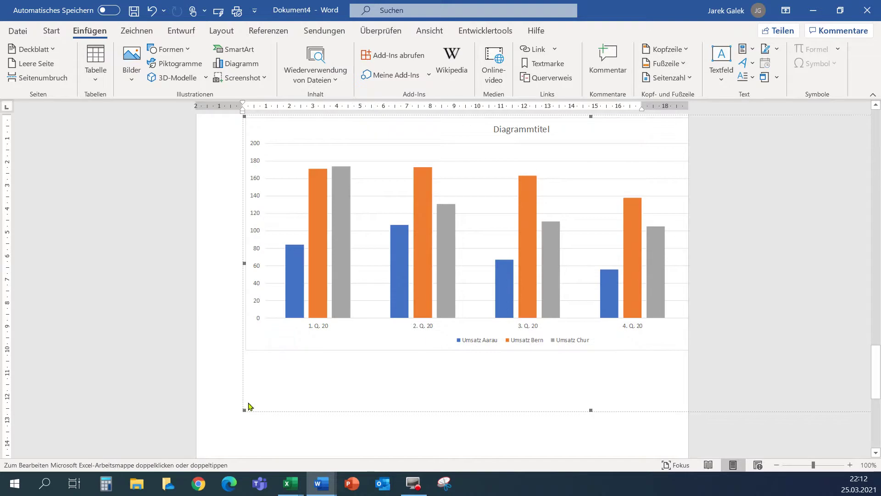
scroll(359, 326, up, 10)
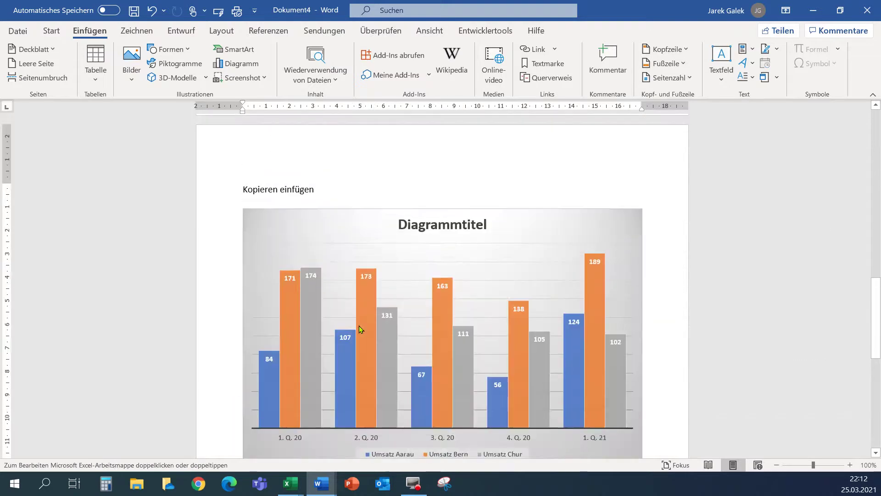
scroll(358, 303, down, 5)
scroll(357, 287, down, 7)
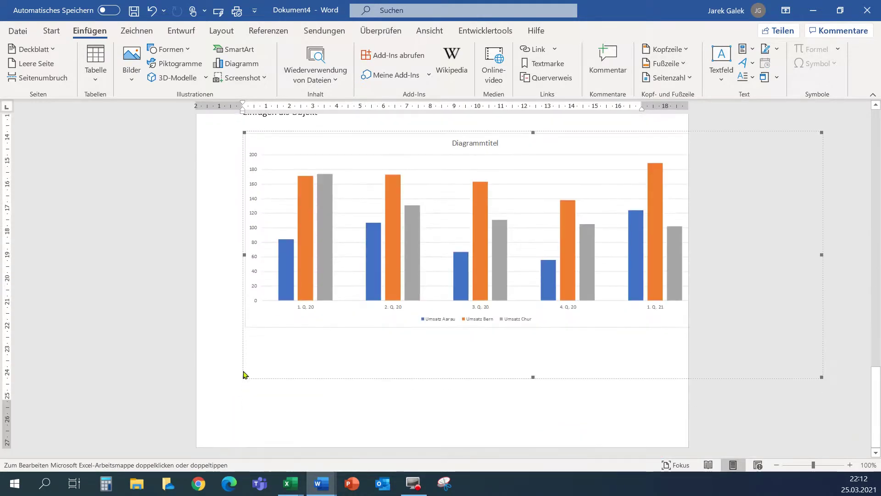
drag(244, 377, 372, 316)
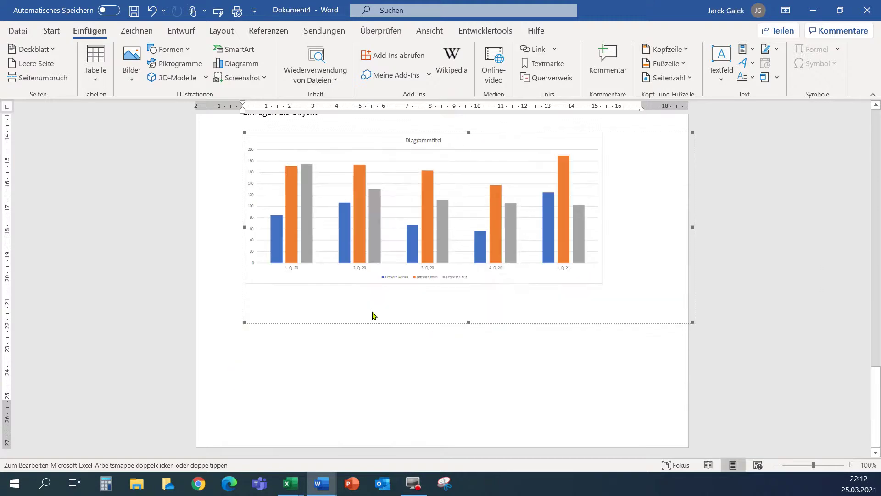
drag(693, 228, 648, 227)
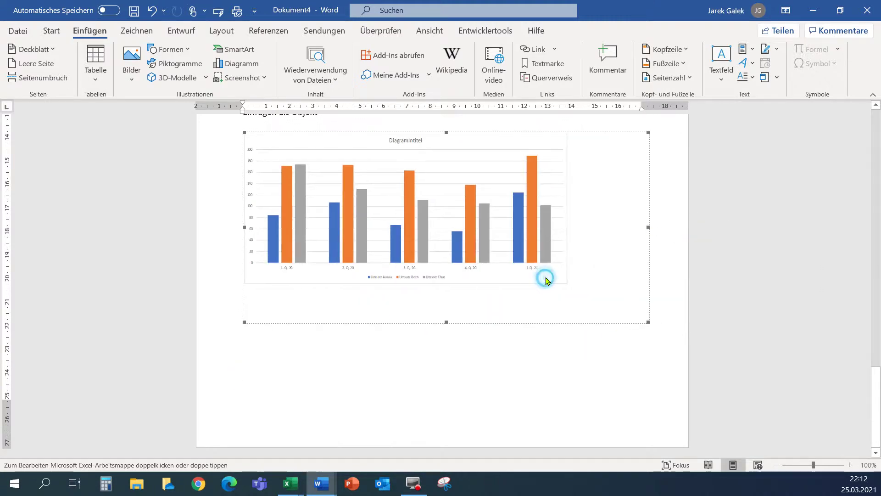
Reselect the embedded chart and open it for in-place Excel editing.
scroll(502, 388, up, 5)
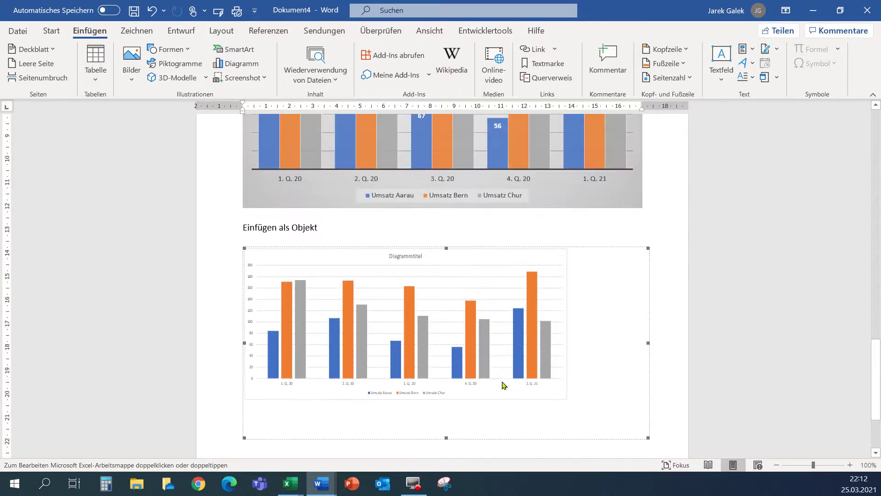
click(691, 260)
click(523, 317)
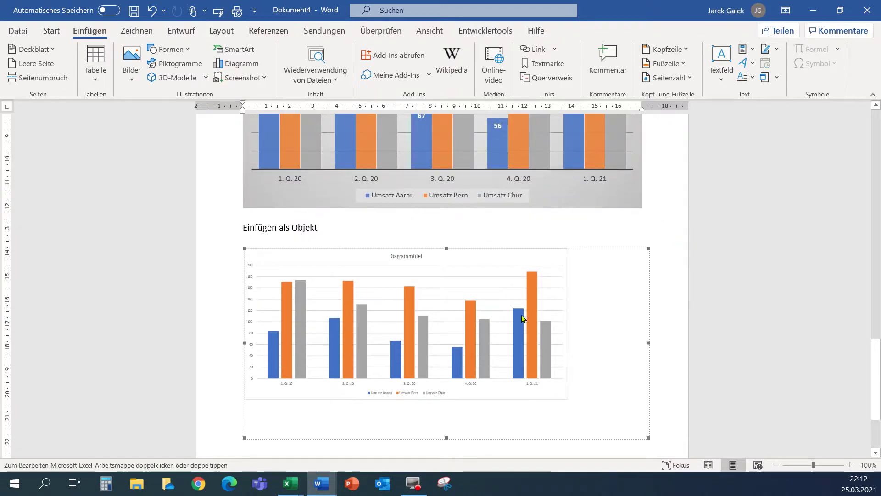
double_click(539, 336)
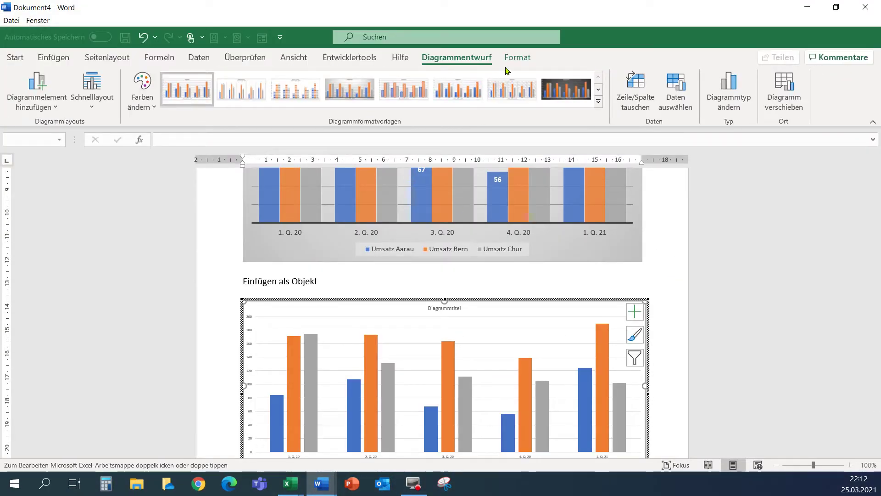
Browse sheets Tabelle1, Diagramm1, Tabelle technisch, Tabelle1 gemacht, then return to Diagramm2.
scroll(660, 299, down, 1)
scroll(660, 297, down, 2)
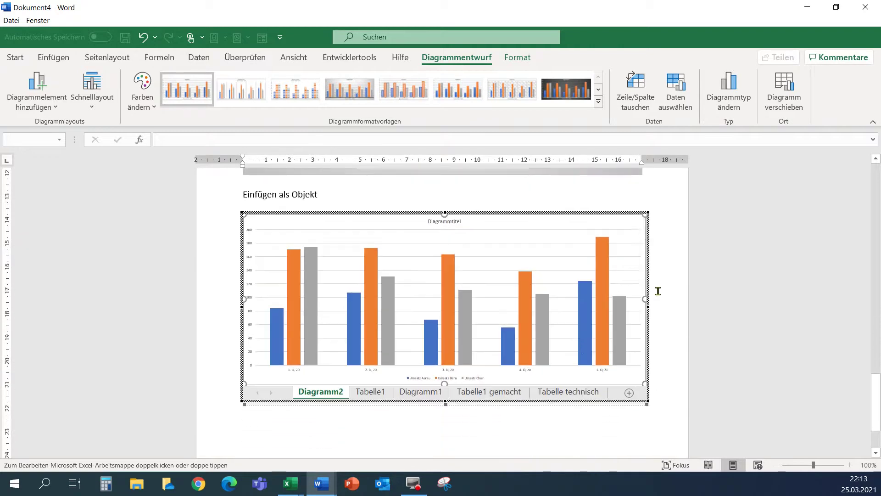
click(374, 392)
click(396, 393)
click(456, 394)
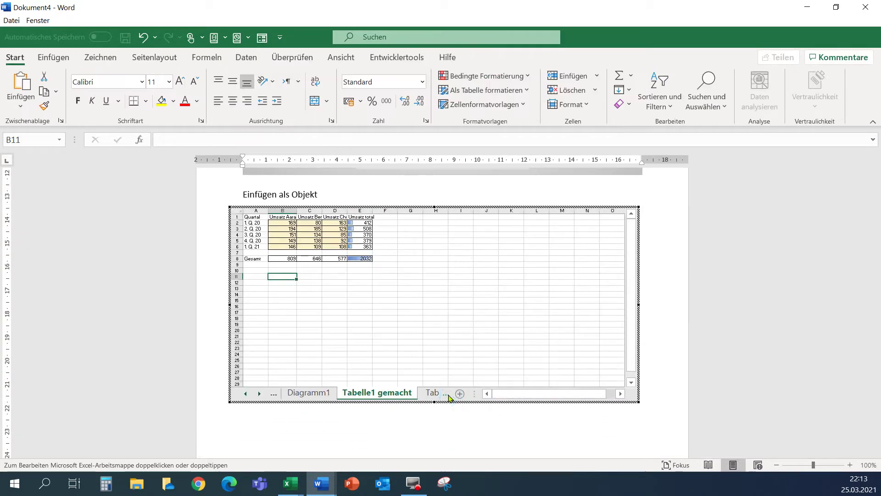
click(432, 393)
click(272, 393)
click(248, 395)
click(248, 394)
click(248, 394)
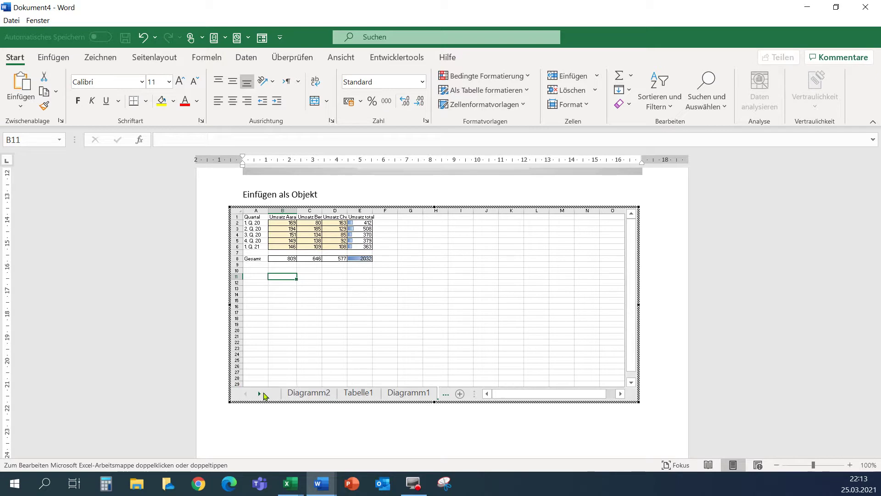
click(292, 393)
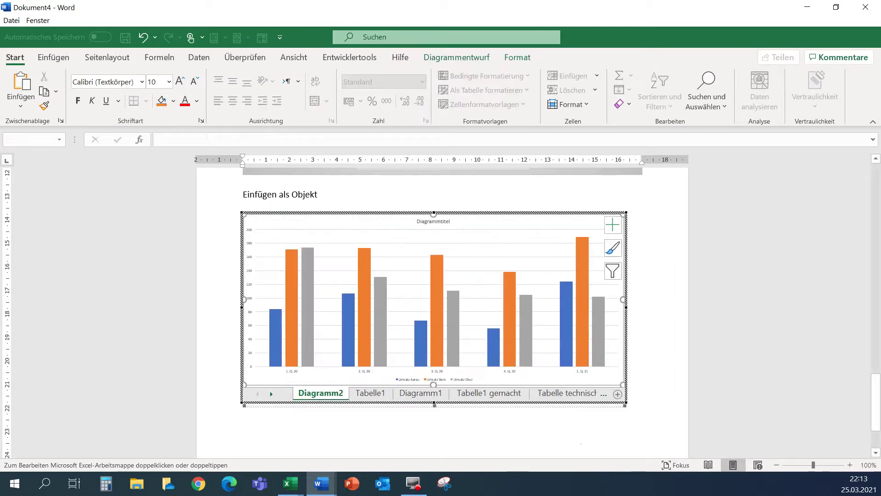
Finish in-place editing and review the Screenshot heading and pasted Excel screenshot.
click(651, 399)
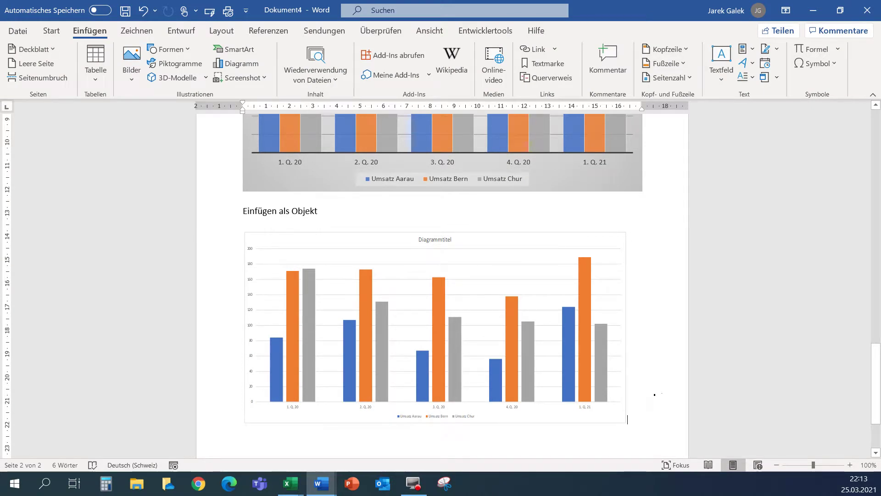
scroll(657, 393, up, 2)
scroll(661, 390, up, 5)
scroll(666, 388, up, 10)
scroll(669, 384, up, 10)
scroll(669, 384, up, 3)
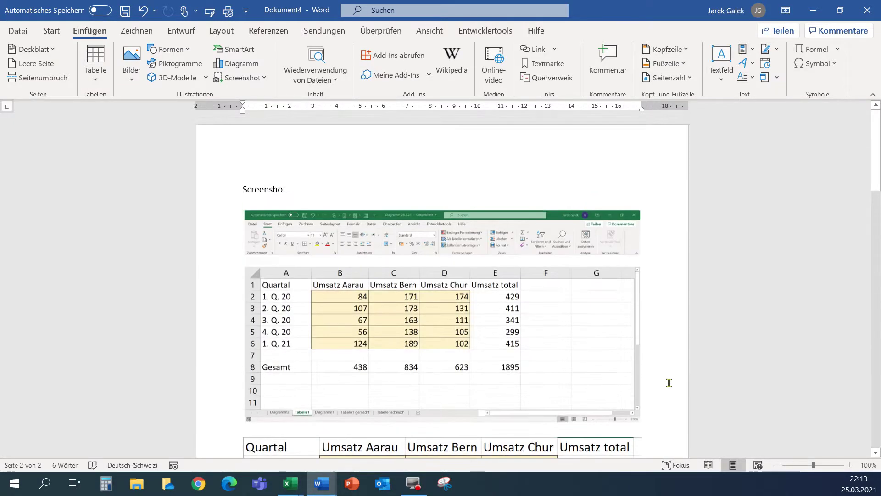
click(241, 195)
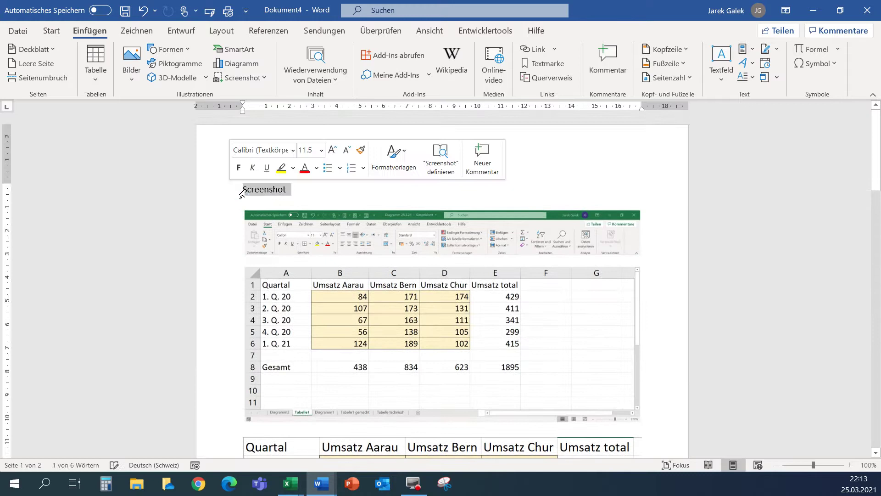
click(450, 287)
scroll(683, 295, down, 2)
scroll(683, 295, down, 7)
scroll(678, 276, down, 7)
scroll(676, 274, down, 10)
scroll(676, 275, down, 2)
scroll(677, 275, down, 1)
scroll(661, 262, down, 4)
scroll(642, 246, up, 5)
Check the Kopieren einfügen chart and embedded chart object, then start PowerPoint.
click(545, 268)
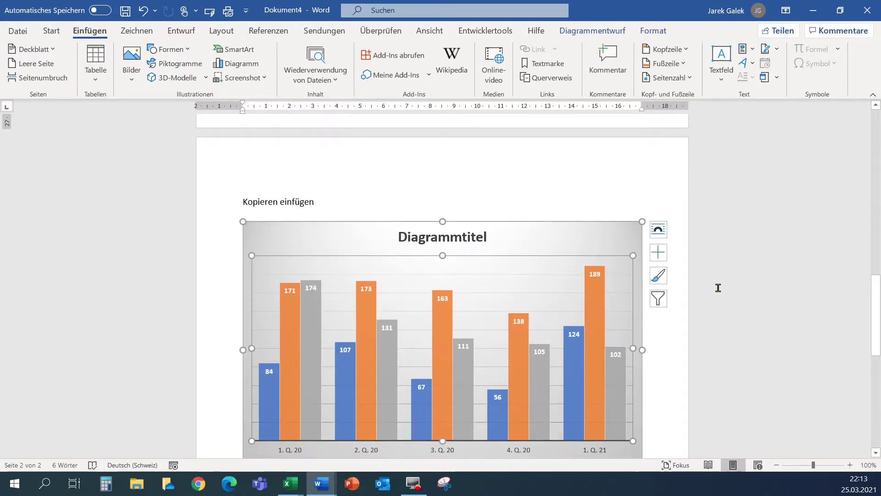
scroll(689, 277, down, 3)
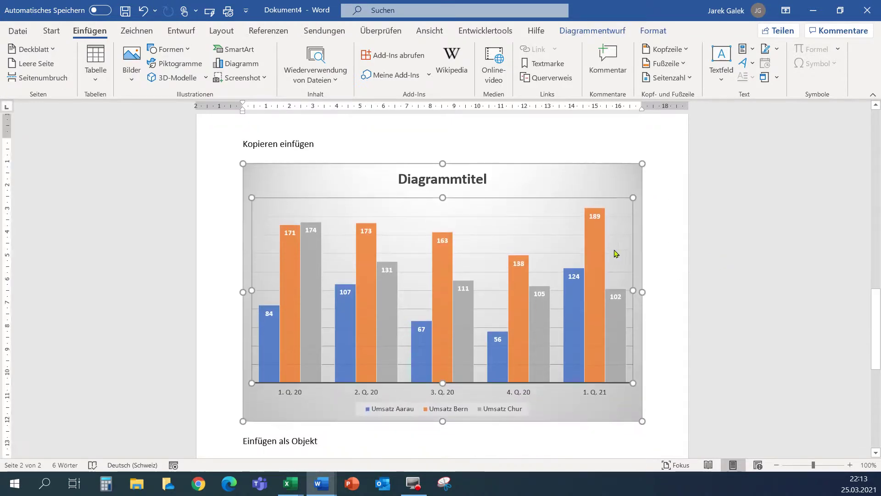
click(639, 175)
click(669, 289)
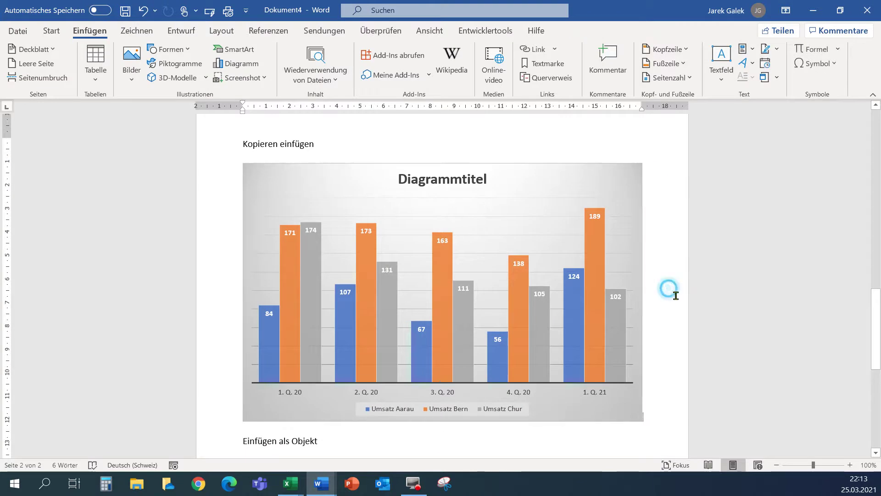
scroll(643, 301, down, 5)
click(618, 299)
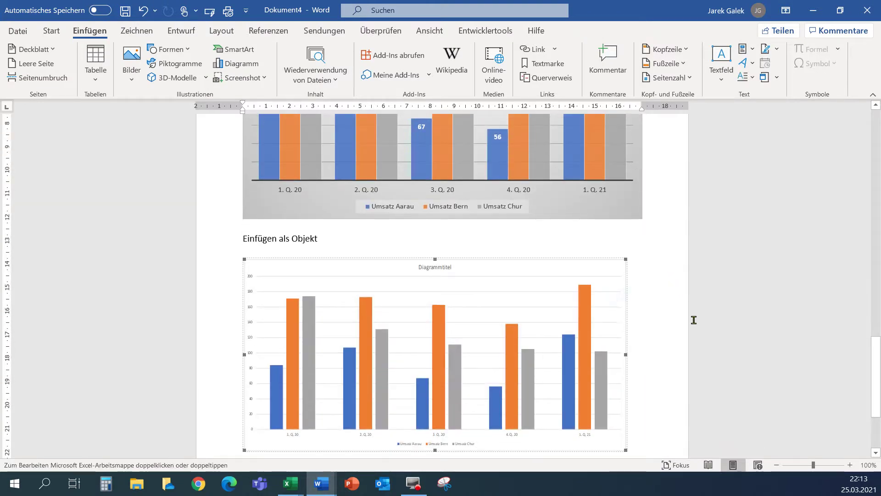
scroll(690, 319, down, 2)
scroll(686, 319, down, 3)
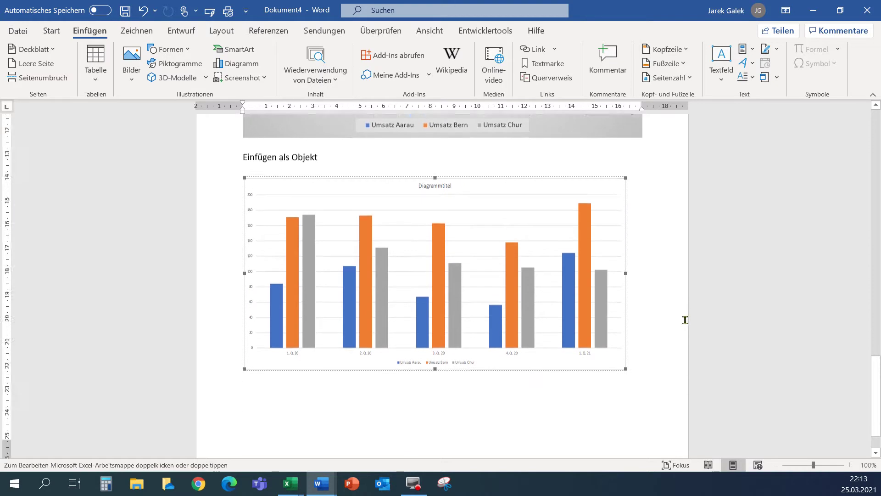
click(675, 326)
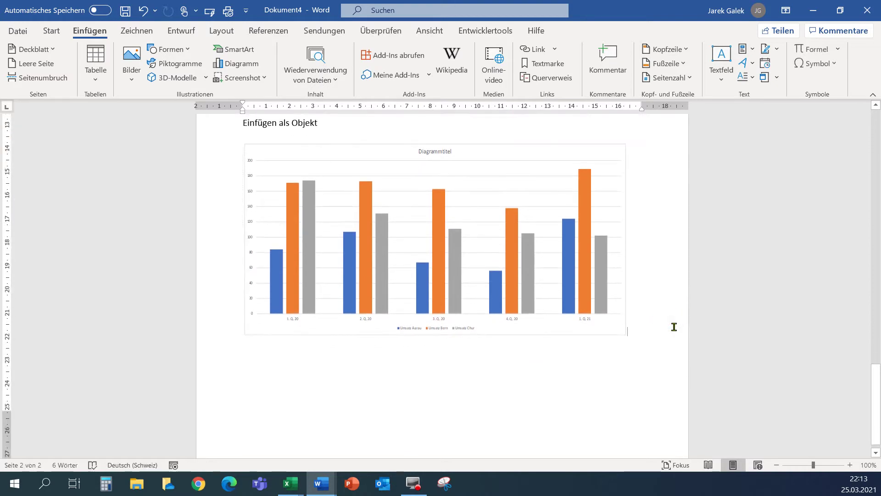
click(352, 483)
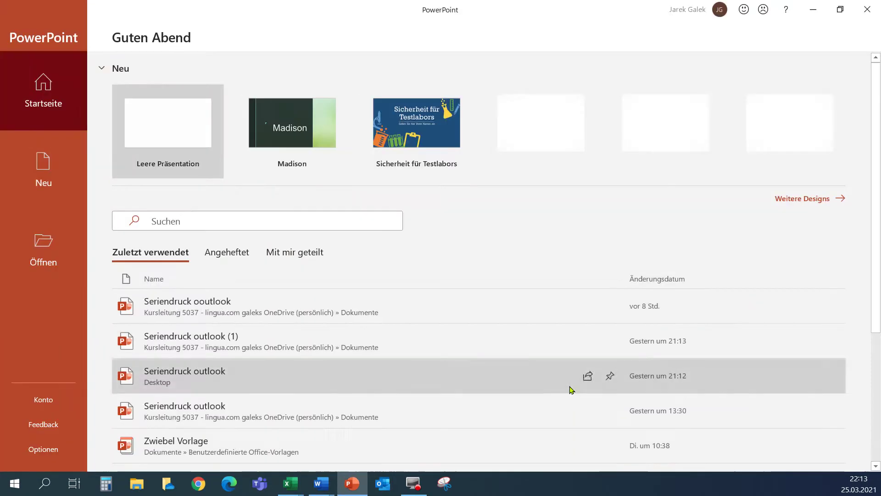
Create a blank presentation, set slide 1 to the Leer layout, and paste the column chart.
click(187, 147)
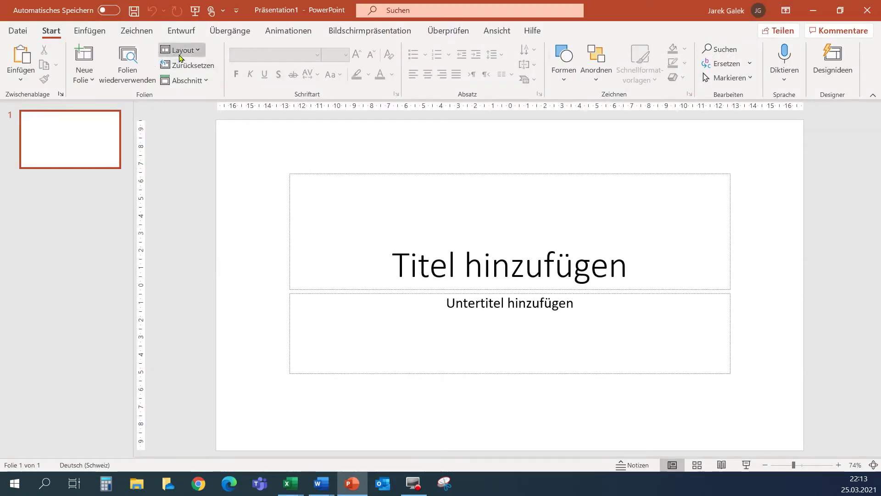
click(180, 50)
click(202, 251)
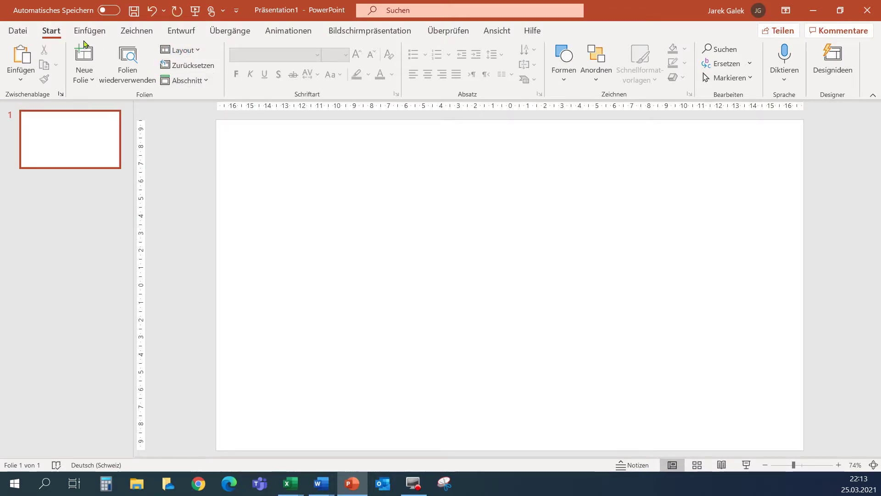
key(ctrl+v)
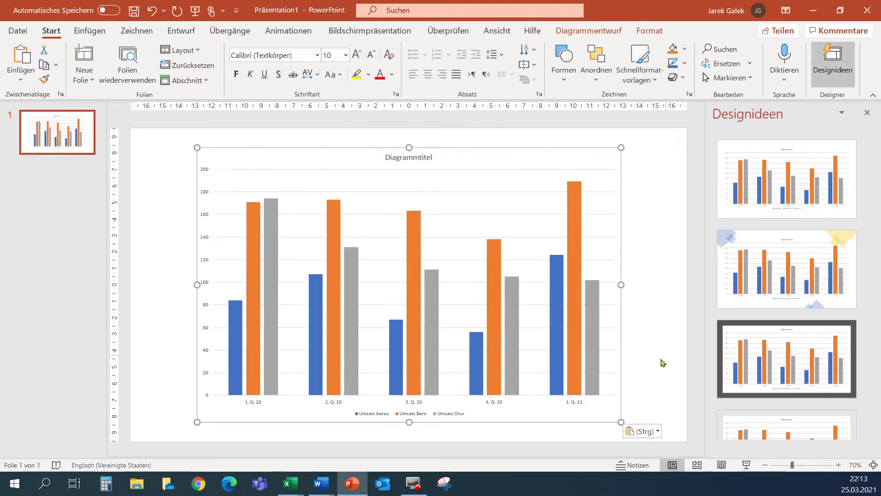
Duplicate the chart slide twice to create slides 2 and 3.
click(657, 359)
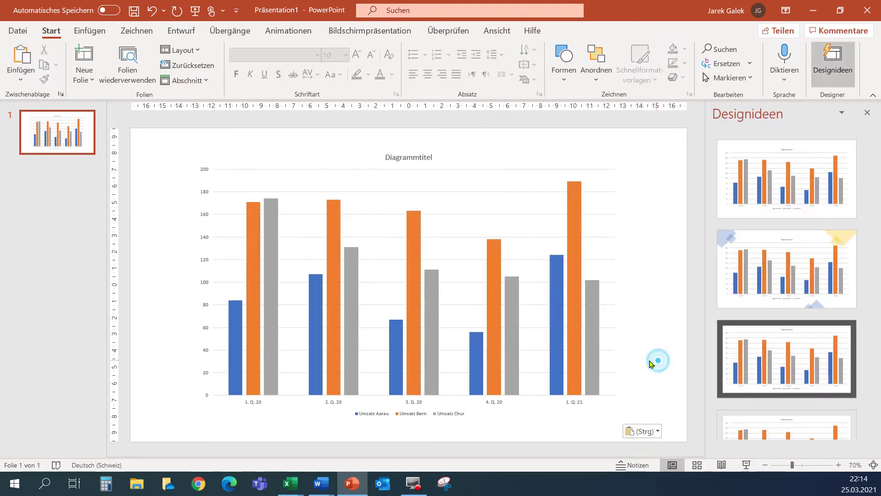
click(90, 30)
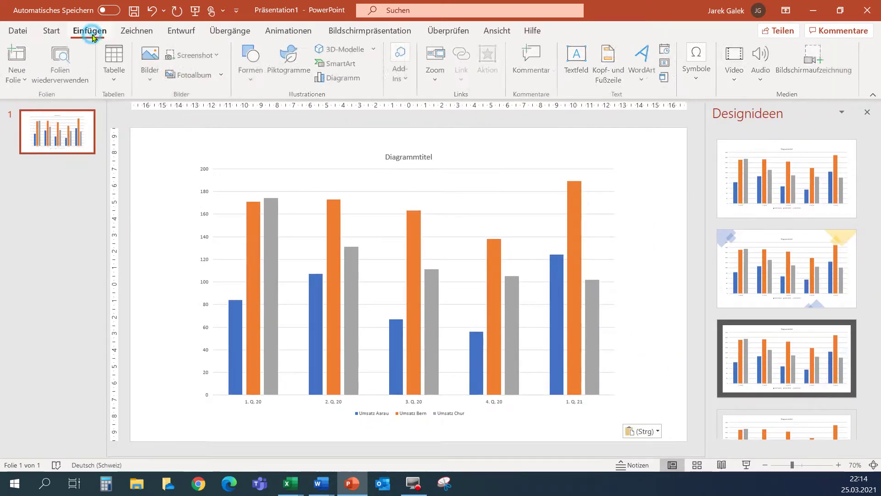
right_click(92, 122)
click(119, 243)
right_click(88, 170)
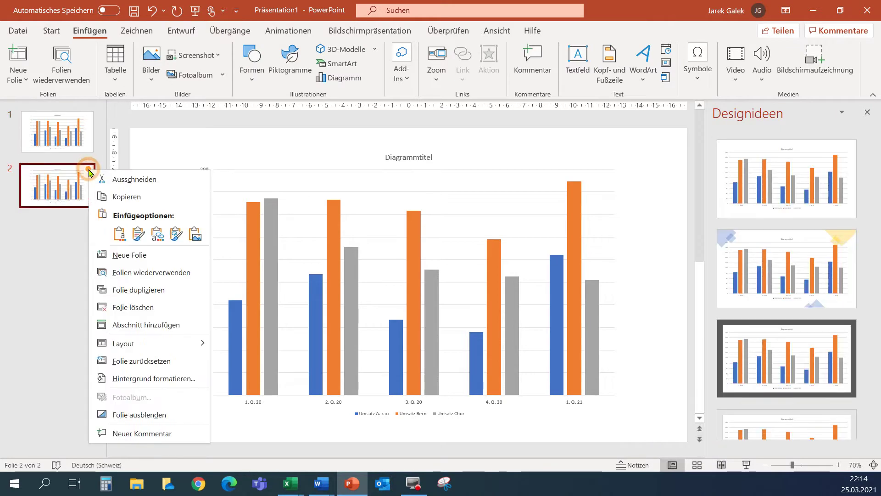
click(127, 289)
Delete the copied charts from slides 2 and 3, leaving them empty.
click(85, 191)
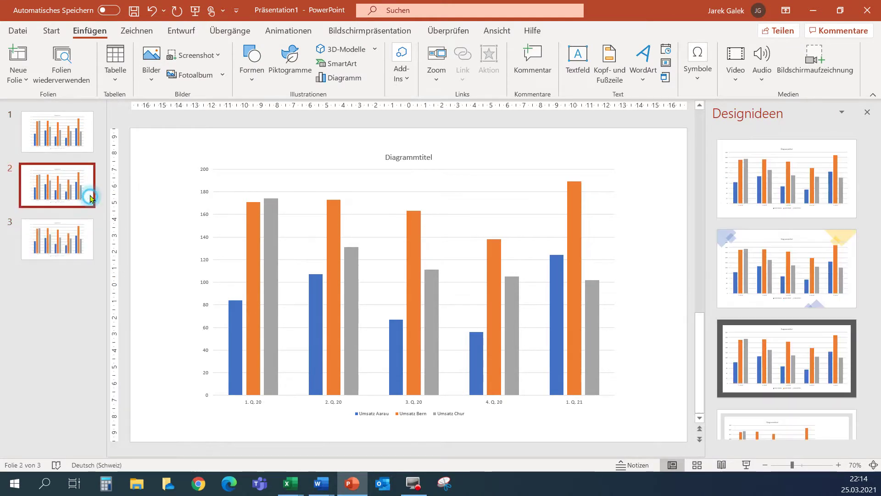
click(219, 229)
click(207, 229)
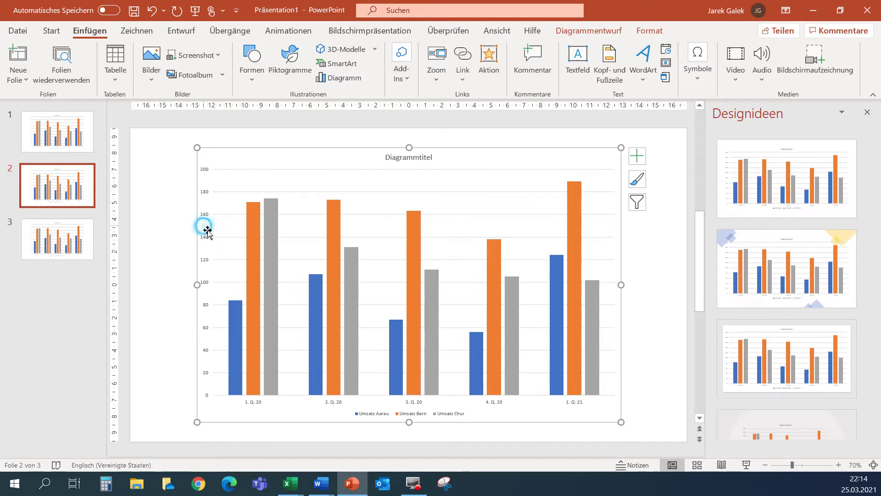
key(Delete)
click(89, 235)
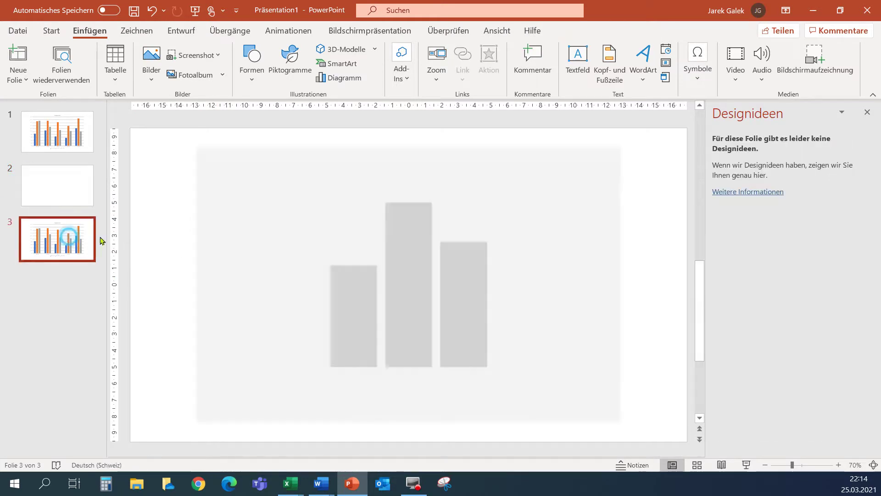
click(236, 232)
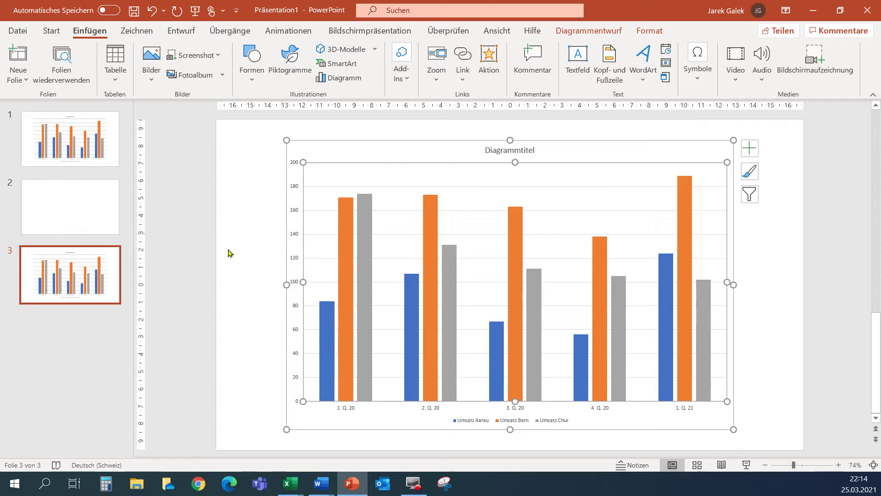
click(108, 267)
click(323, 237)
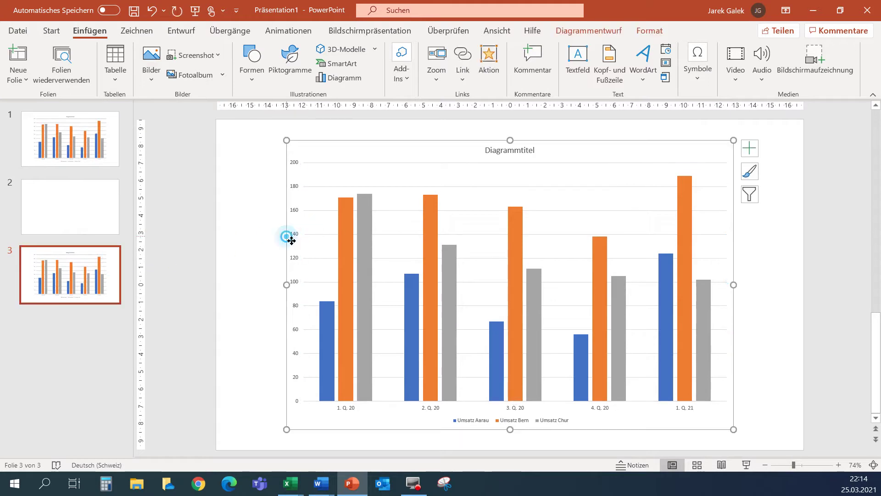
key(Delete)
click(113, 224)
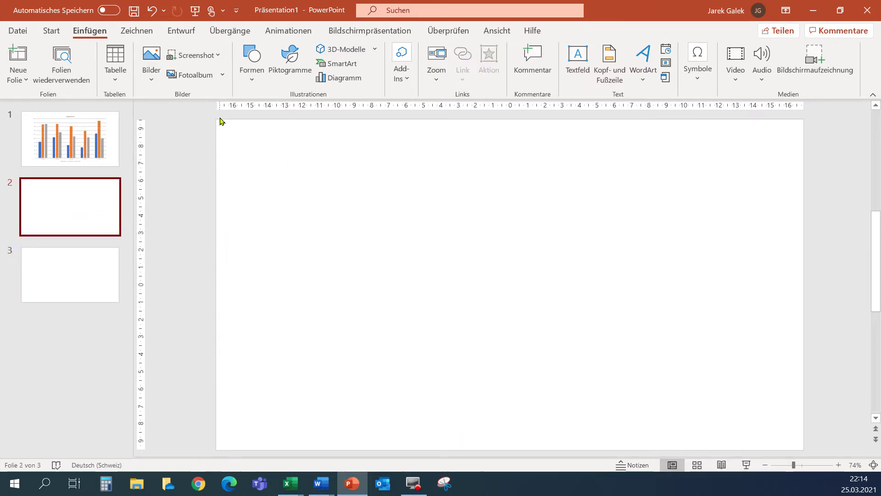
Insert a Bildschirmausschnitt clip of the column chart from Word's Dokument4 onto slide 2.
click(218, 60)
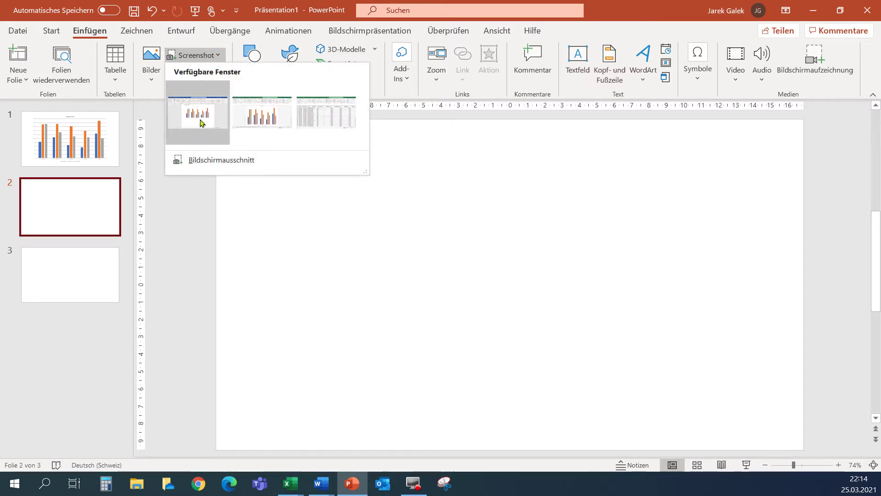
click(236, 160)
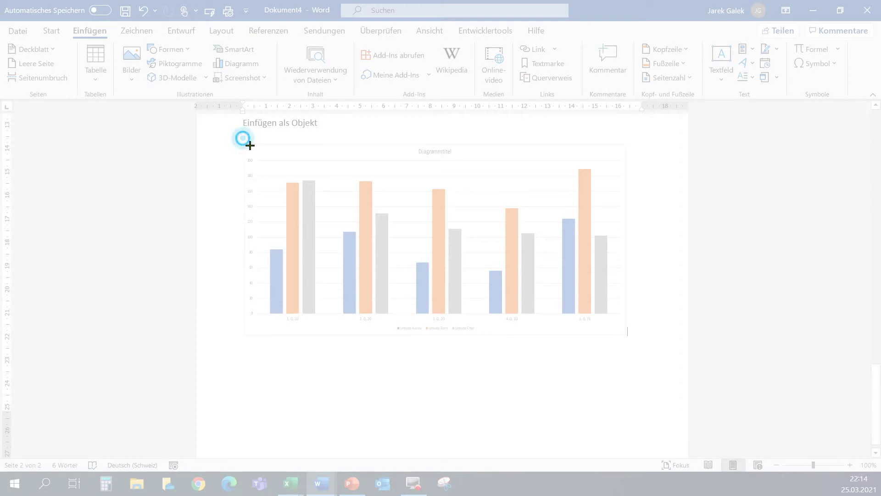
drag(243, 138, 621, 346)
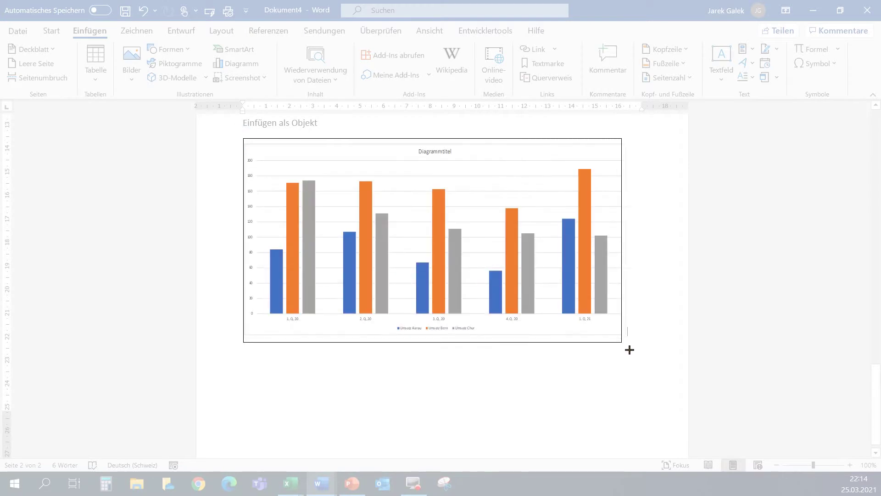
drag(621, 346, 628, 340)
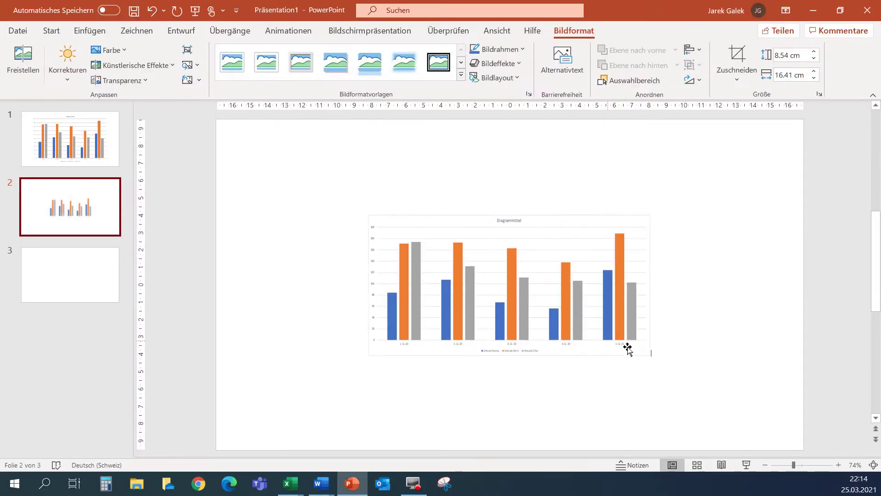
On slide 3, embed Diagramm 25.3.21.xlsx from the Desktop via Objekt > Aus Datei erstellen.
click(69, 251)
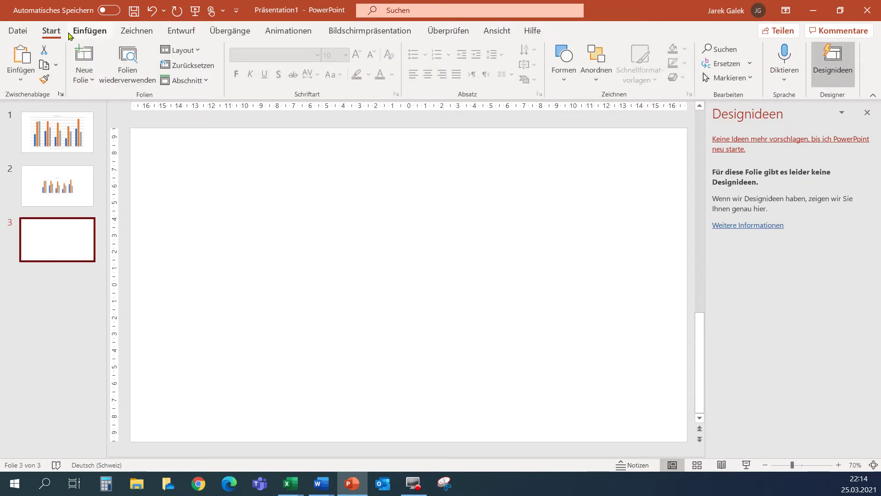
click(83, 32)
click(666, 78)
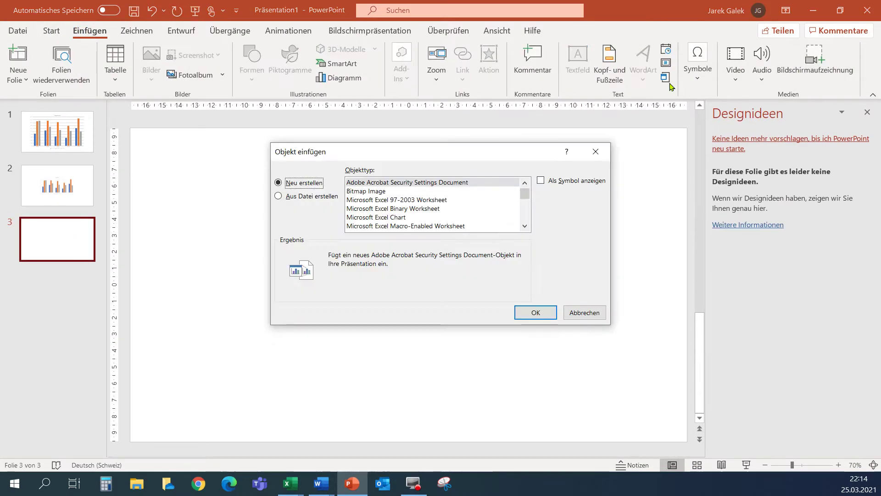
click(309, 202)
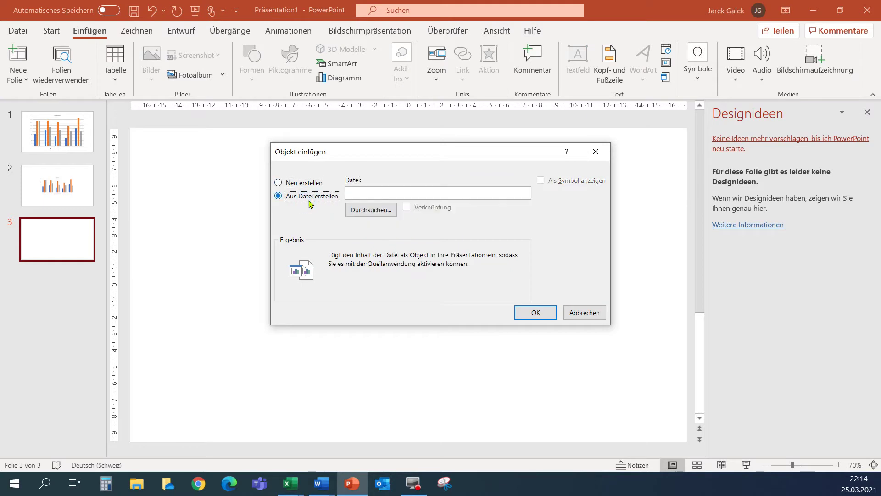
click(371, 210)
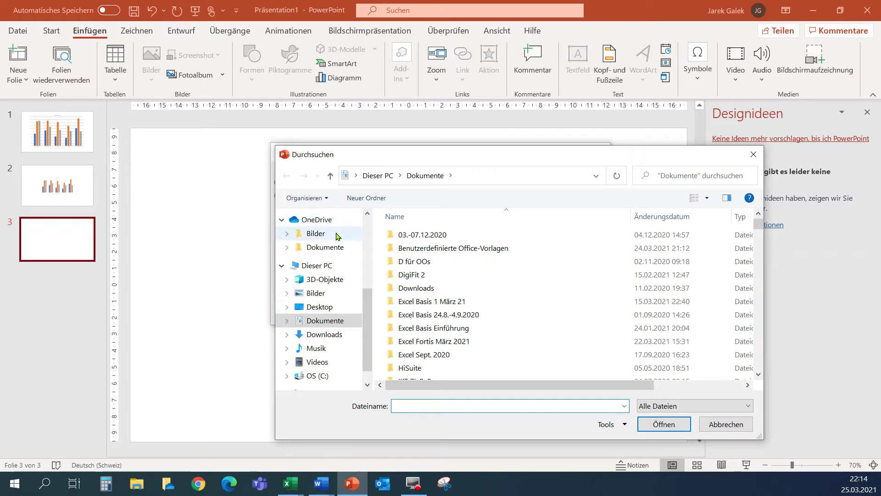
click(339, 307)
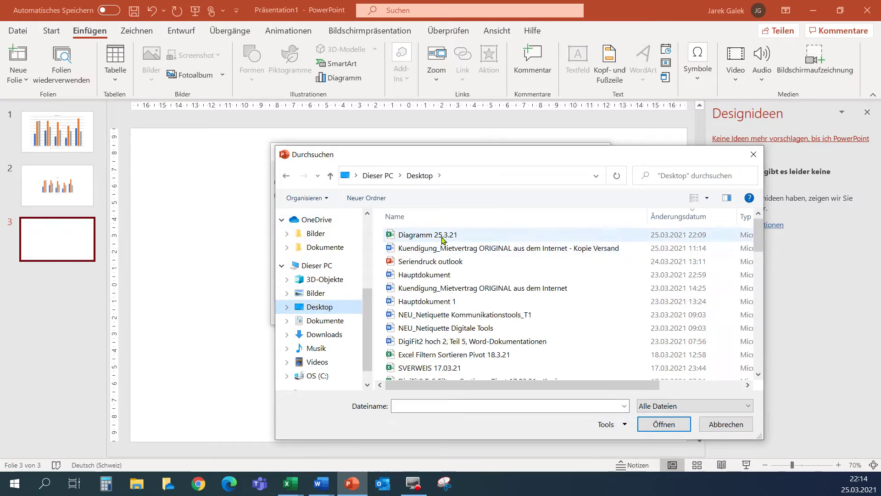
click(437, 235)
click(664, 424)
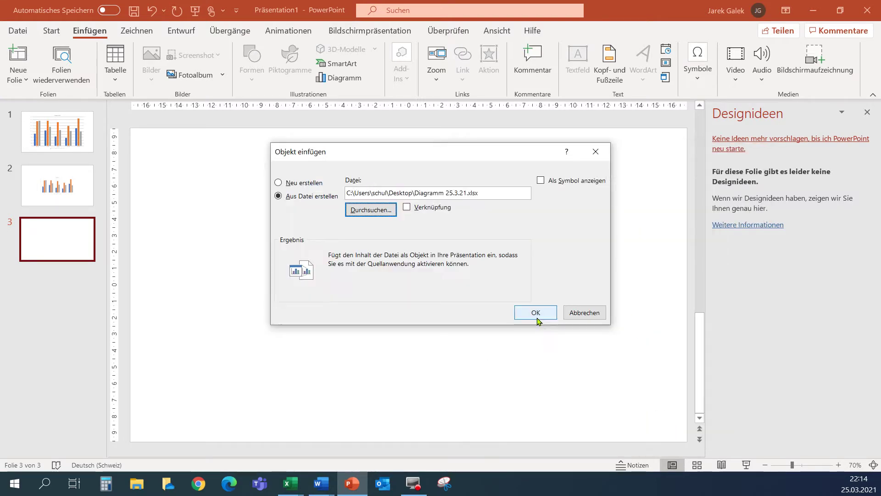
click(536, 314)
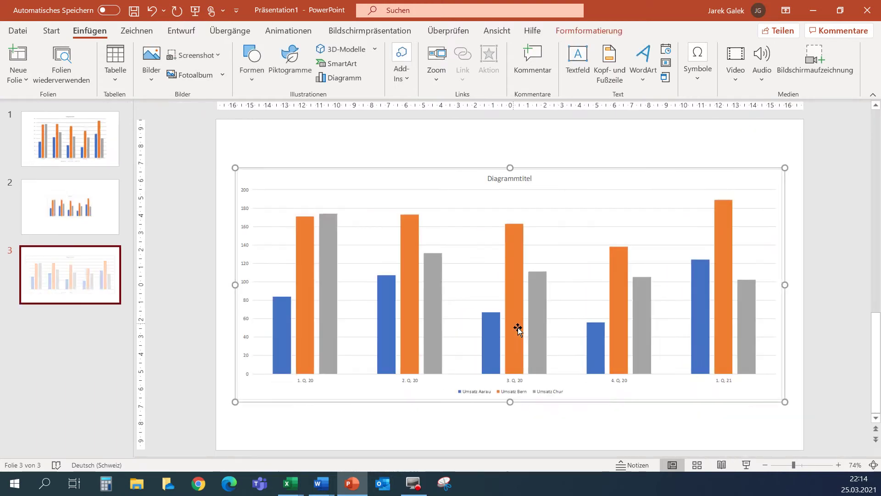
click(574, 415)
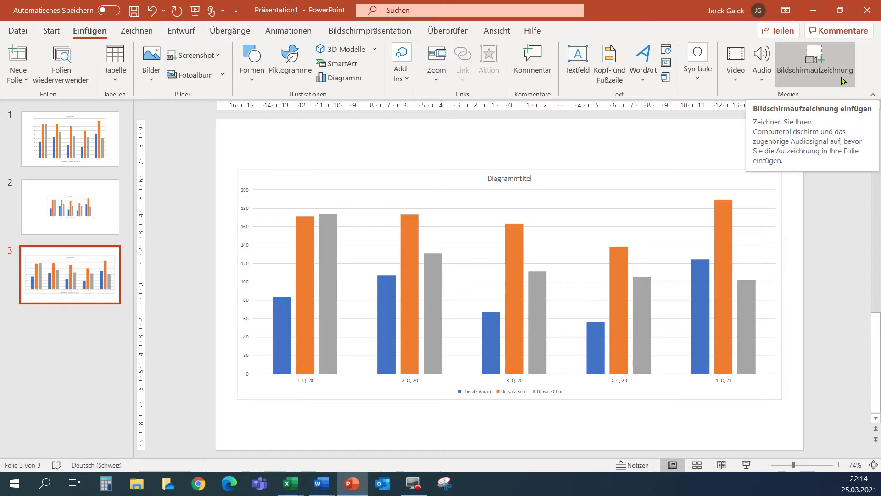
Close PowerPoint without saving and scroll Word to the empty third page.
click(868, 11)
click(502, 315)
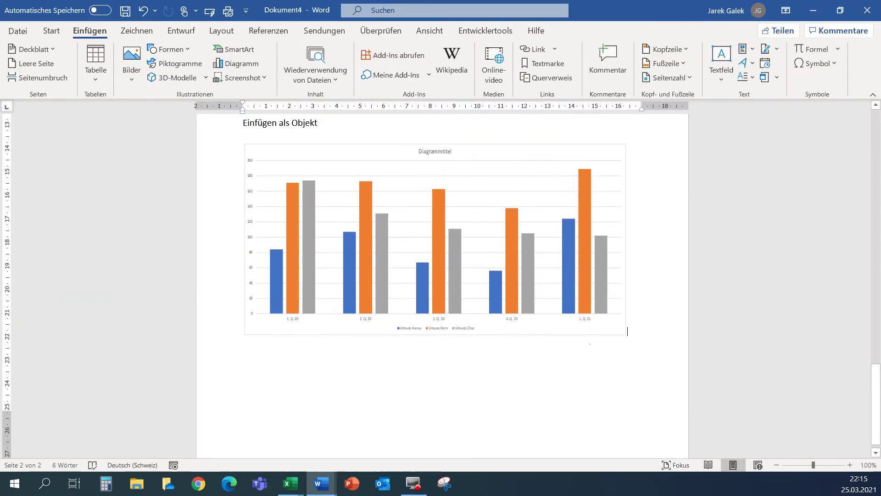
scroll(642, 338, down, 3)
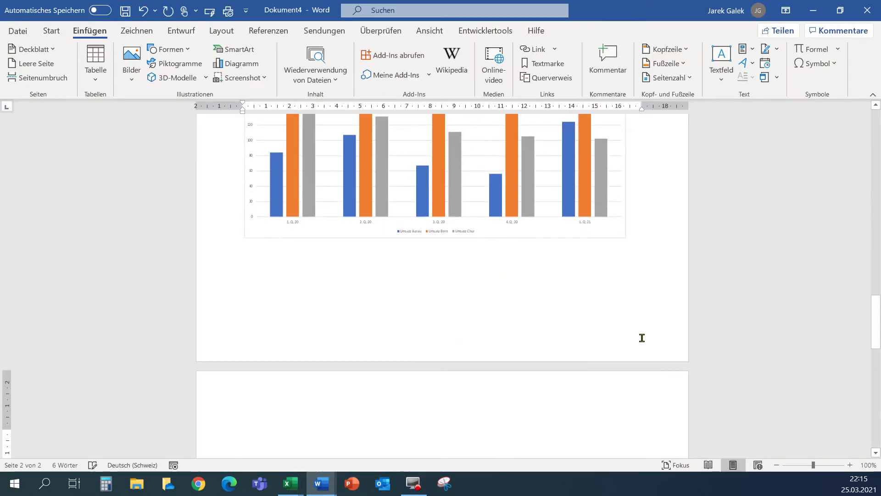
scroll(451, 294, down, 3)
scroll(448, 291, down, 3)
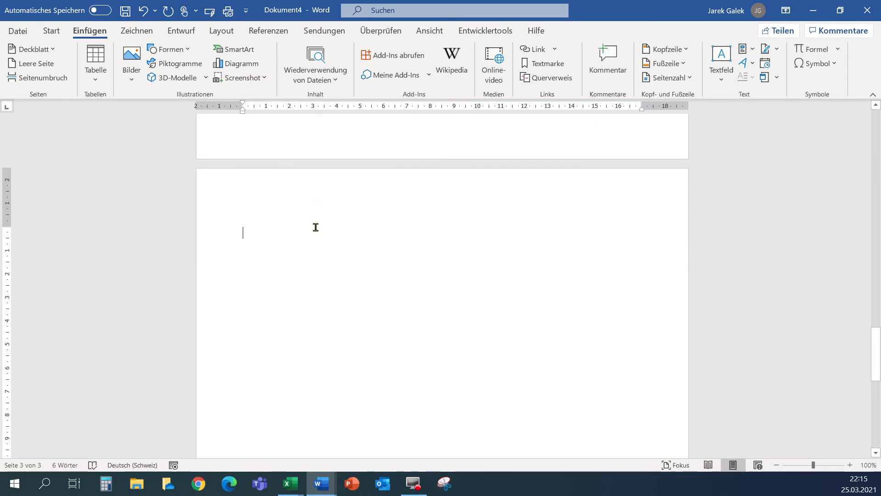
Insert a Vertikale Bildliste SmartArt from the Liste category onto the empty third page.
click(251, 51)
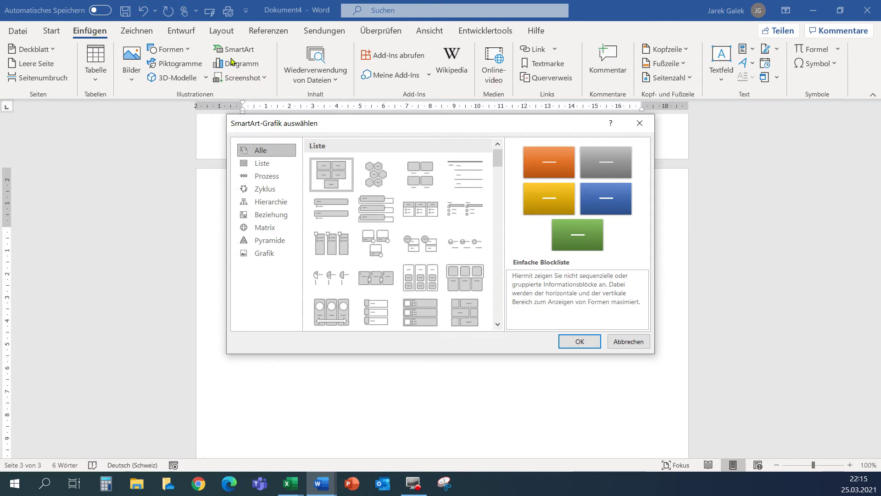
click(415, 316)
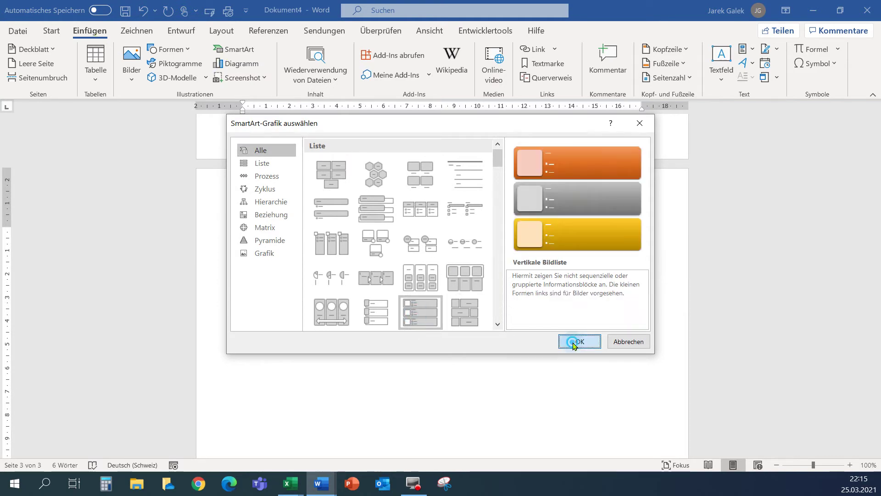
click(580, 341)
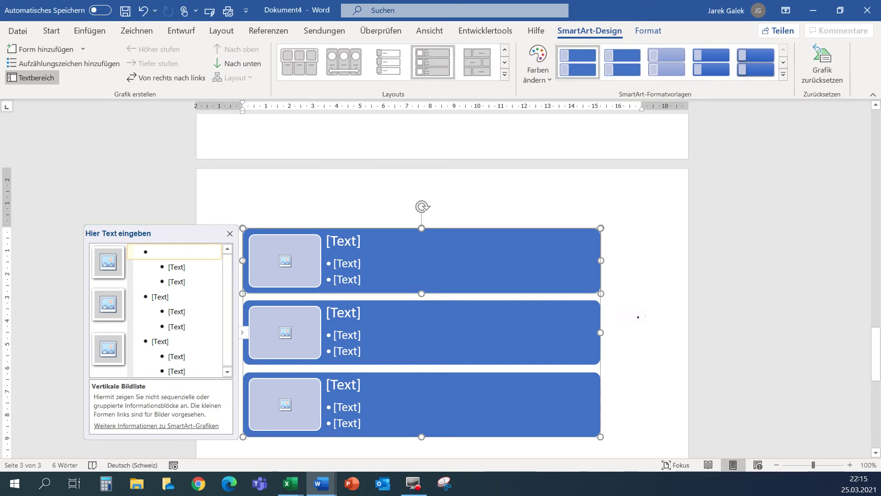
Apply a Bunt colour scheme so the SmartArt boxes turn yellow, green and blue, then deselect it.
click(538, 69)
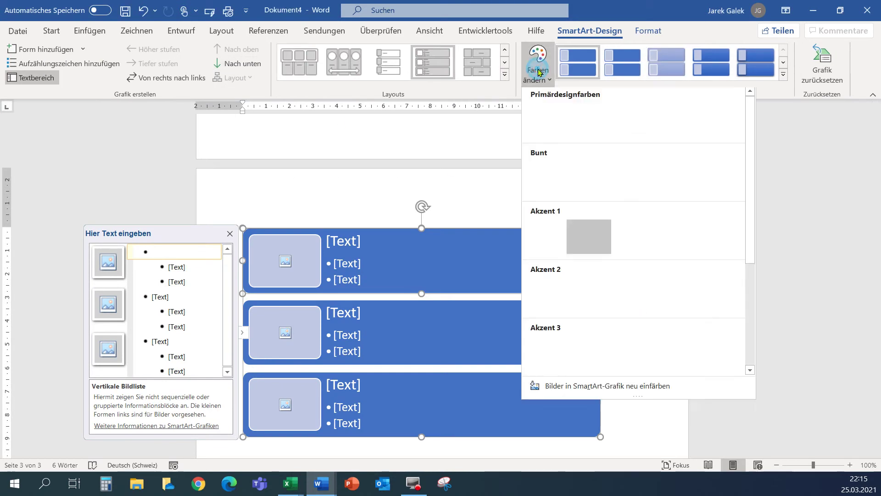
click(679, 186)
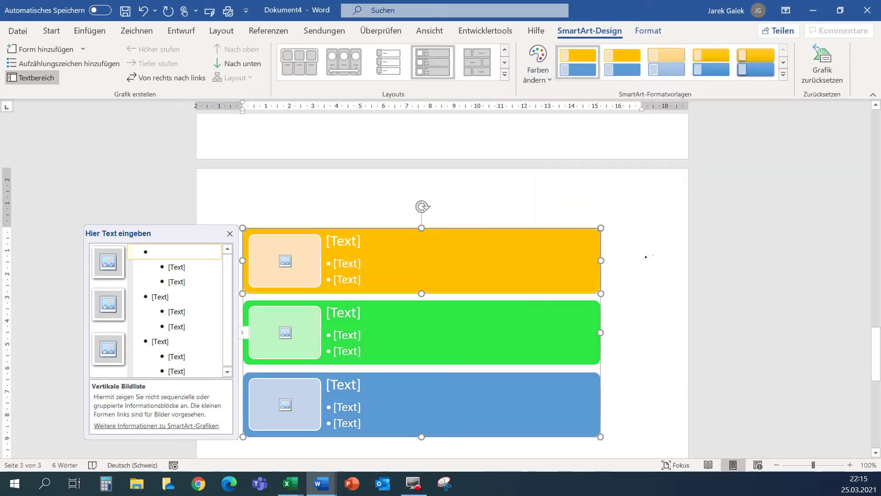
click(646, 256)
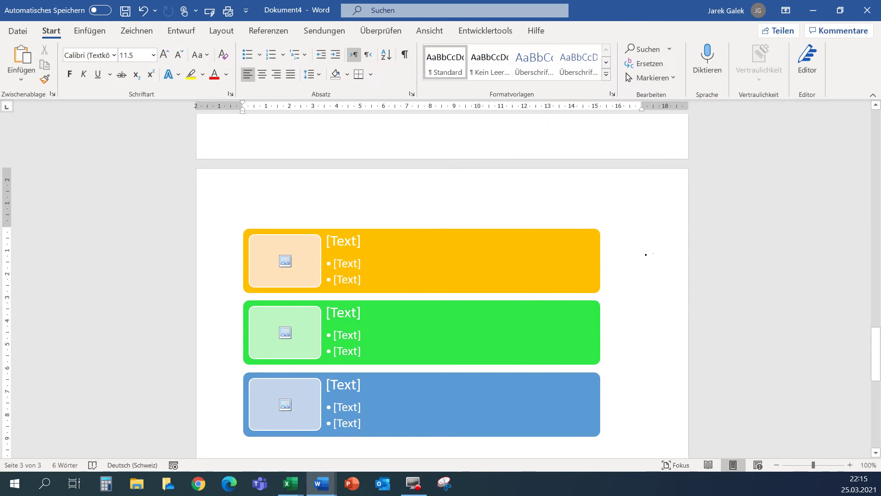